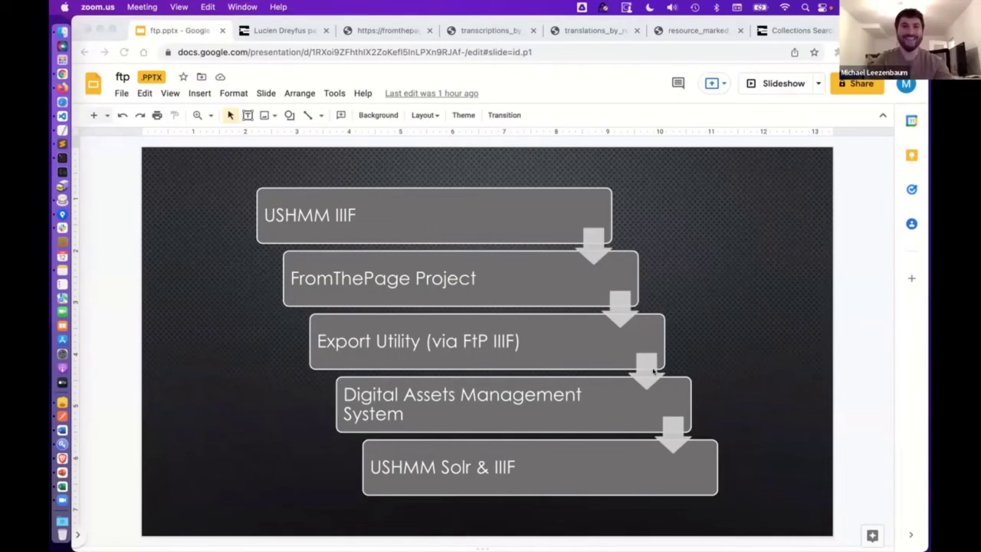
left_click(649, 53)
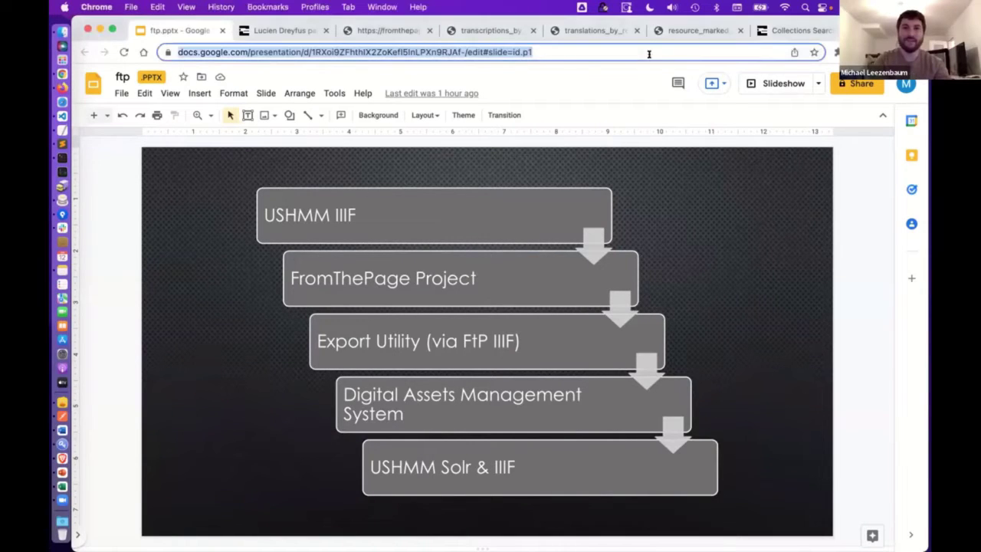
left_click(103, 186)
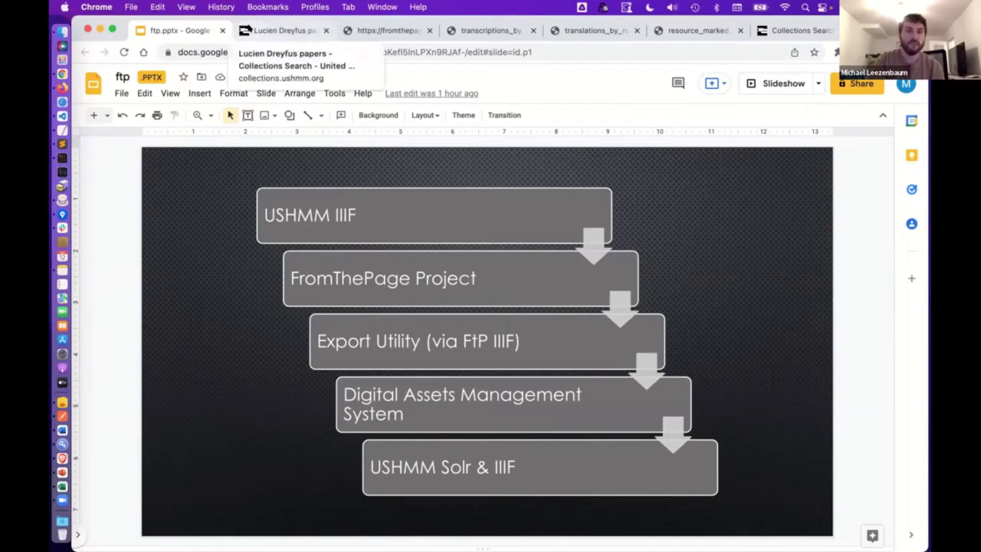
Open the Lucien Dreyfus papers catalog record and examine its description, document list and the image viewer
left_click(245, 31)
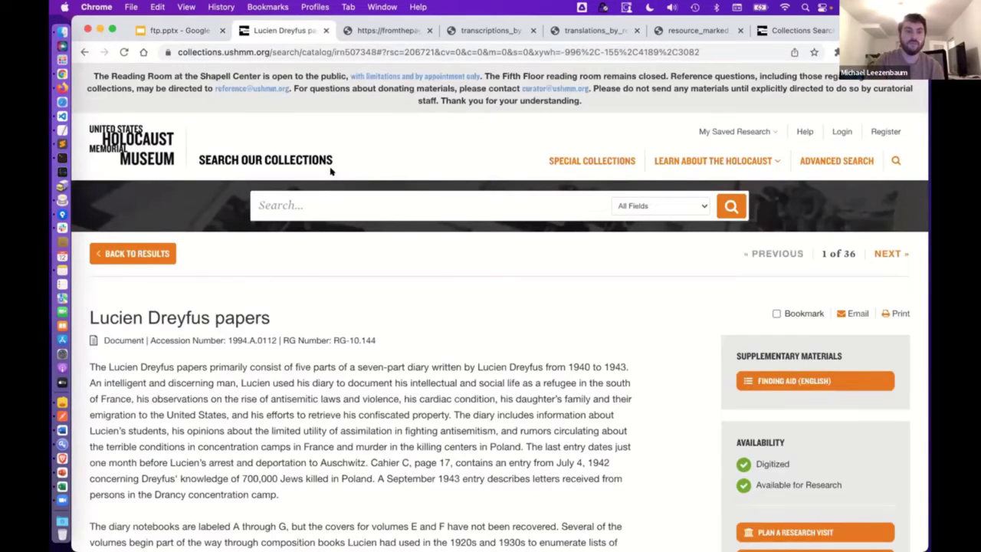
scroll(331, 169, "down", 2)
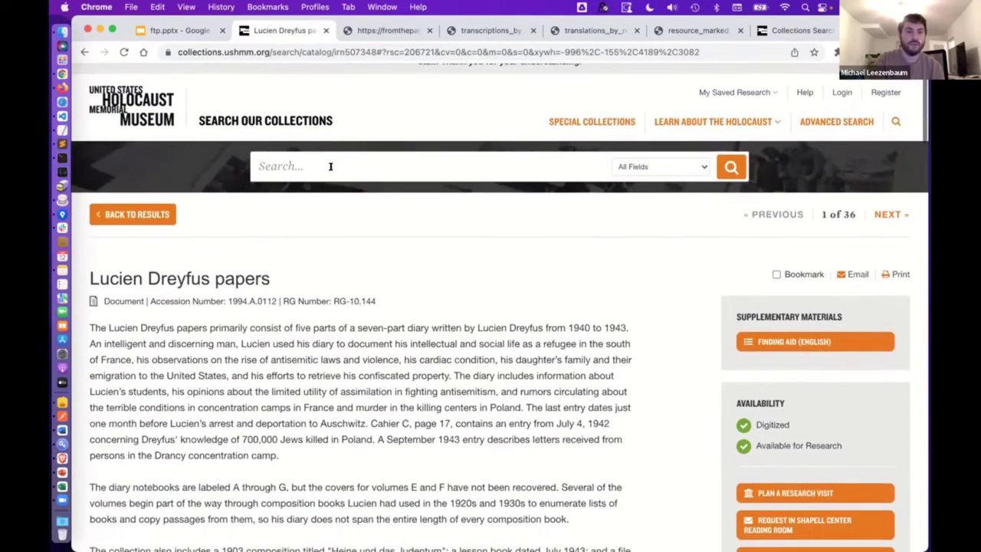
scroll(331, 167, "down", 1)
scroll(331, 169, "down", 2)
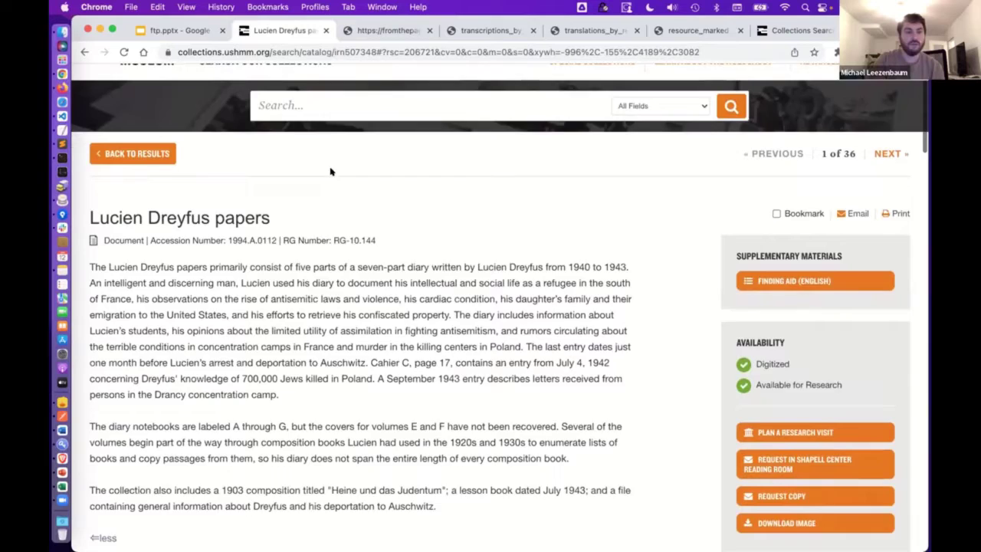
scroll(331, 168, "down", 6)
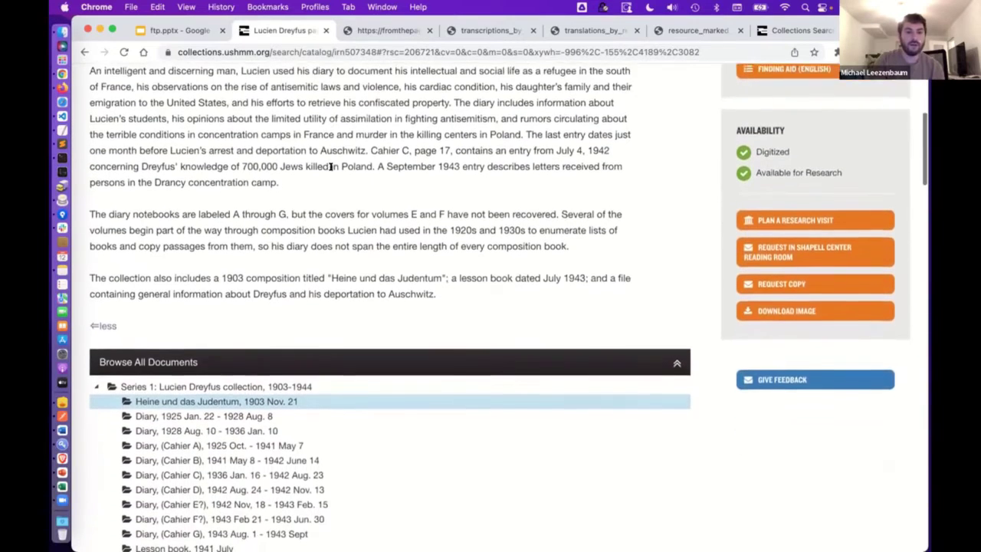
scroll(331, 169, "down", 2)
scroll(727, 357, "down", 4)
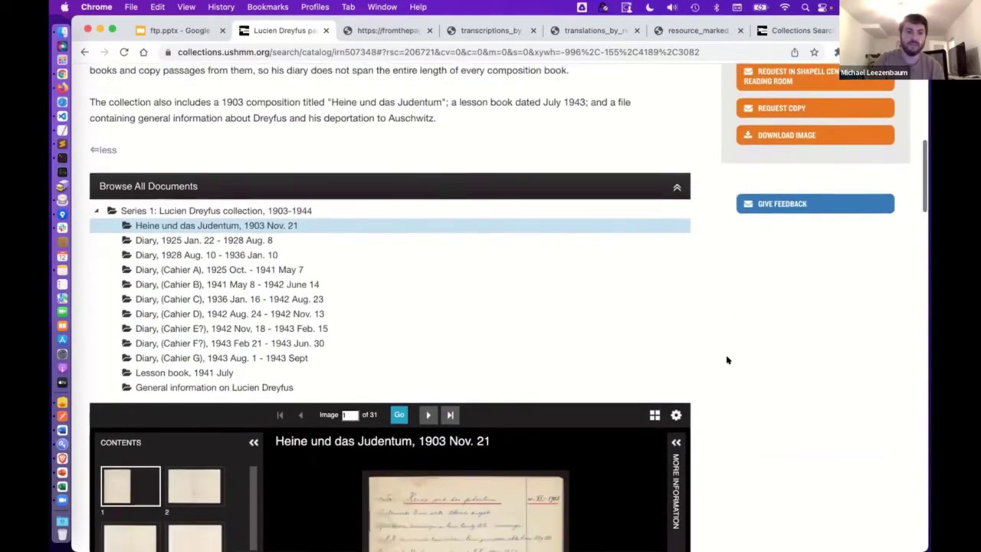
scroll(727, 357, "down", 4)
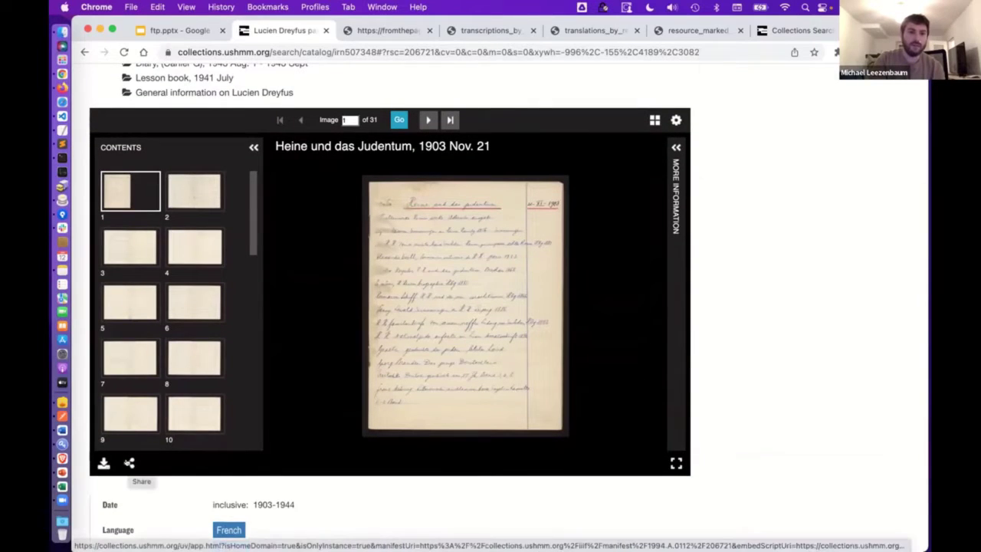
Open the IIIF manifest of "Heine und das Judentum, 1903 Nov. 21" from the viewer's sharing options and examine its canvas metadata
left_click(129, 463)
left_click(129, 433)
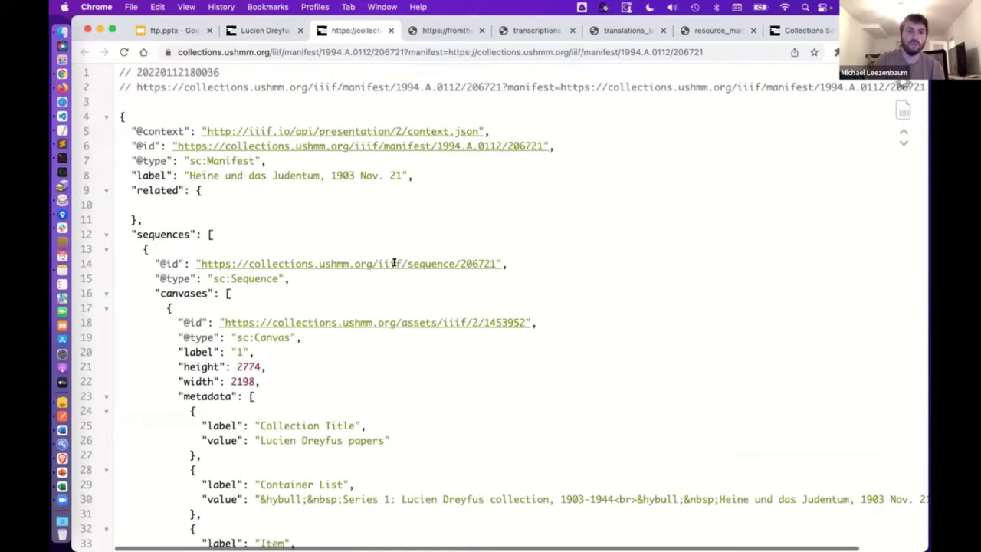
scroll(394, 263, "down", 5)
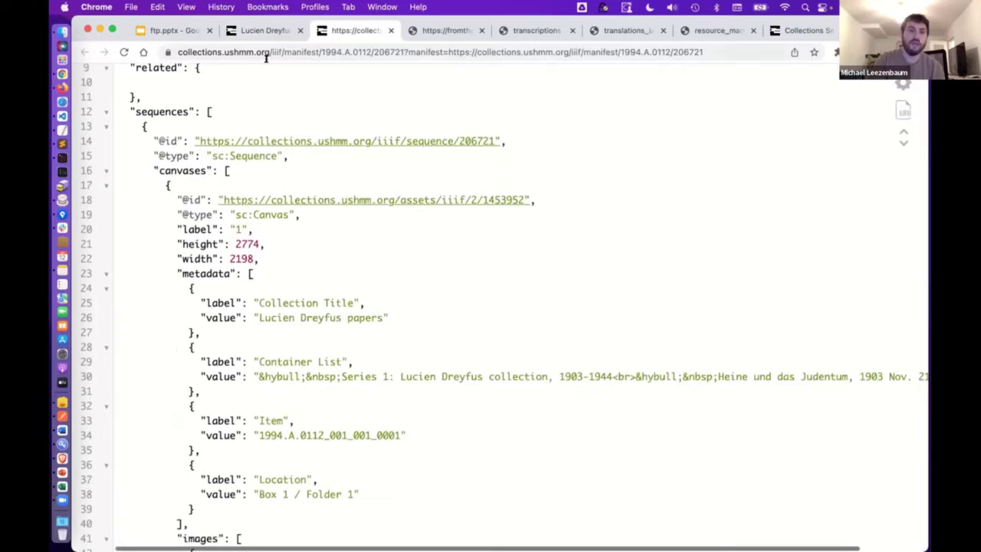
left_click(251, 50)
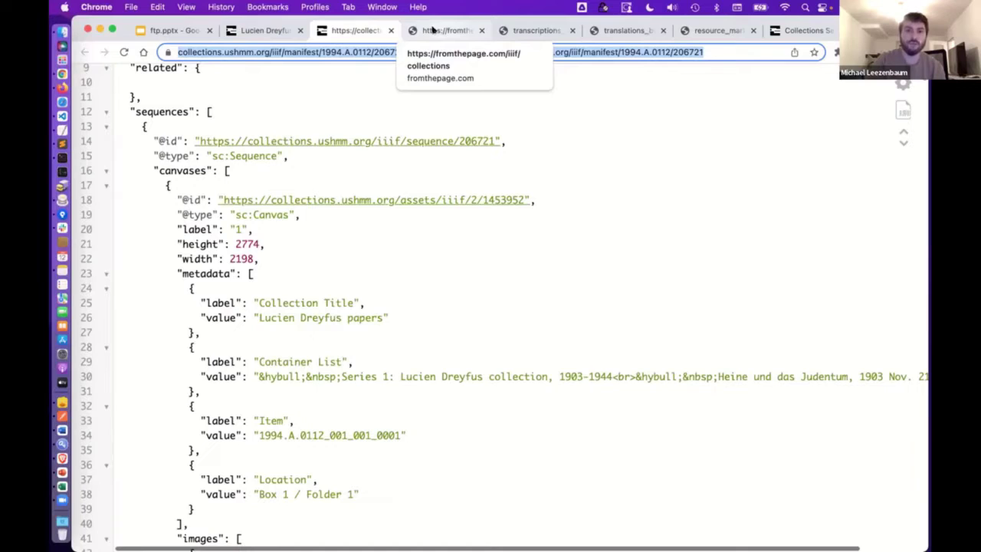
Search the FromThePage IIIF collections listing for "dreyfus" and locate the Dreyfus Diary NEW entry
left_click(432, 30)
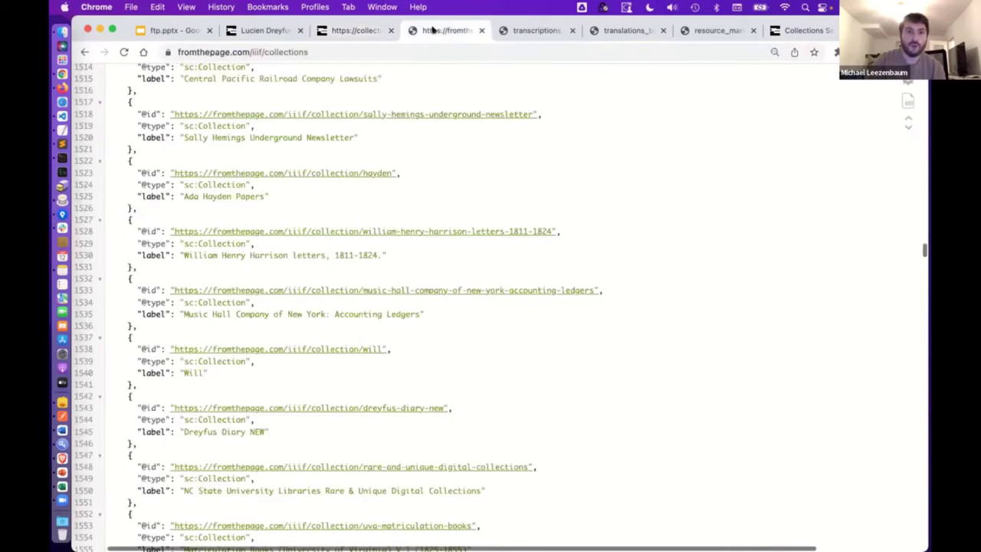
scroll(423, 80, "up", 1)
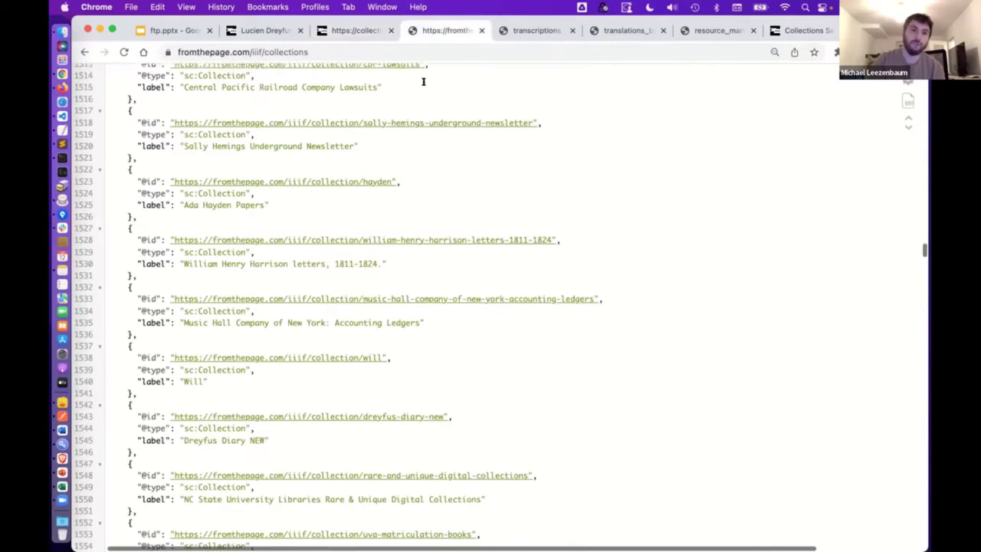
scroll(423, 80, "up", 1)
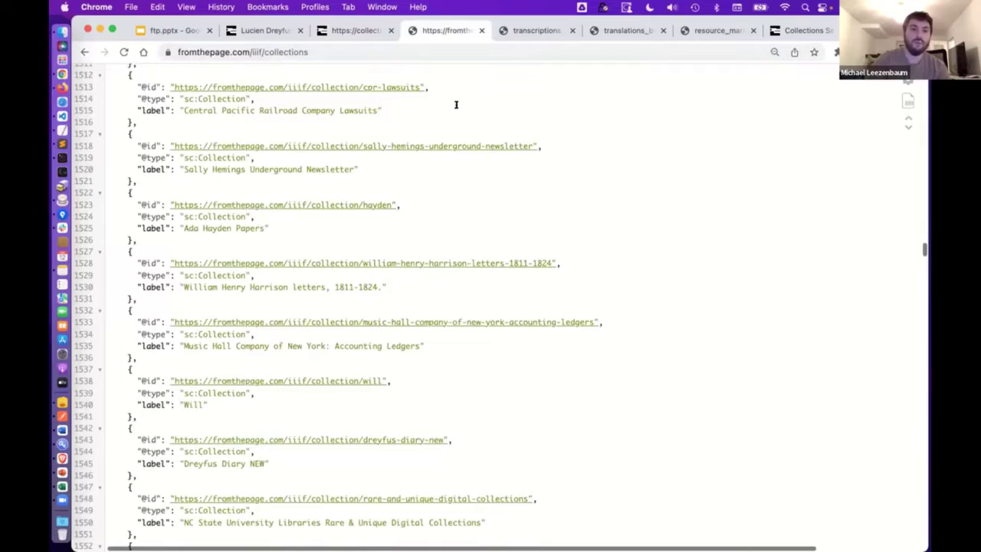
key("super+f")
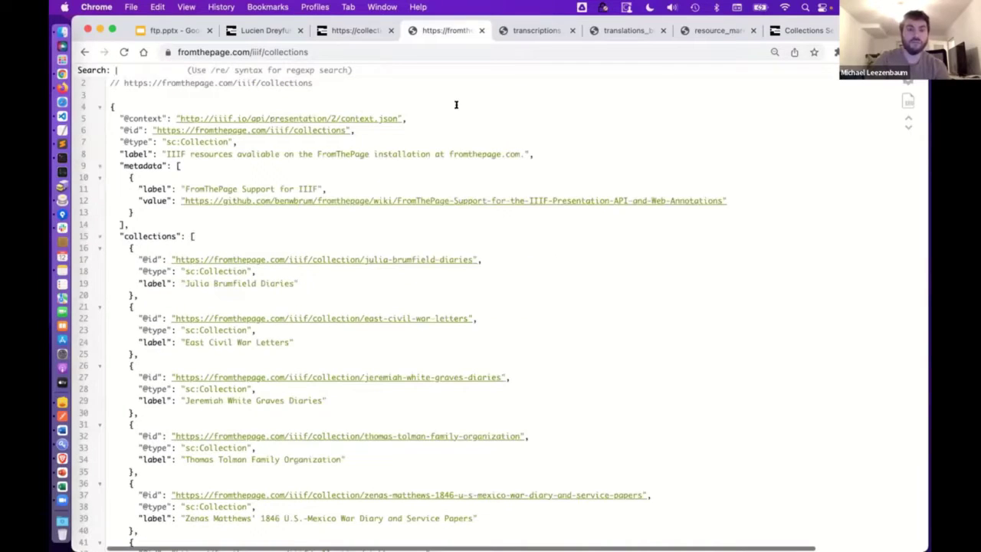
type("4")
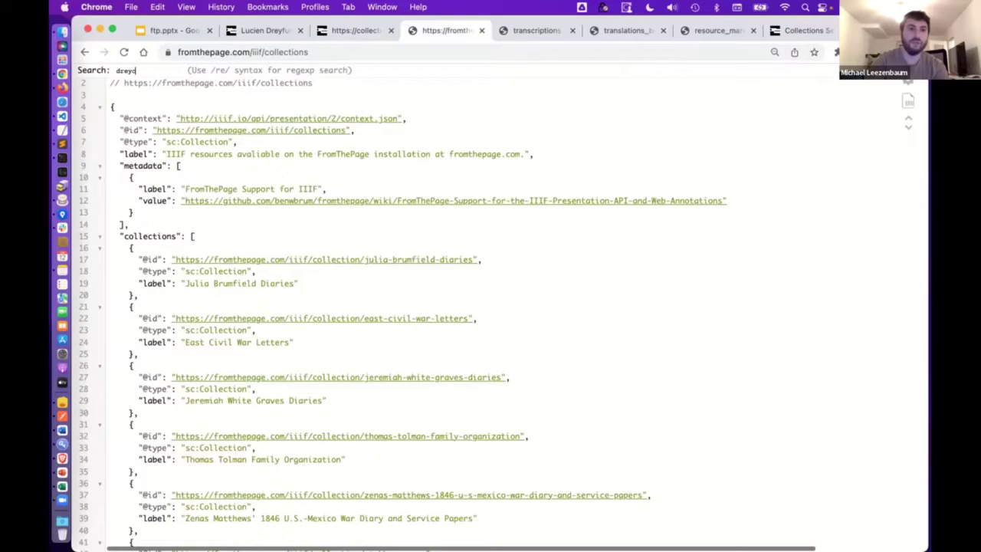
type("reyfus")
key("Return")
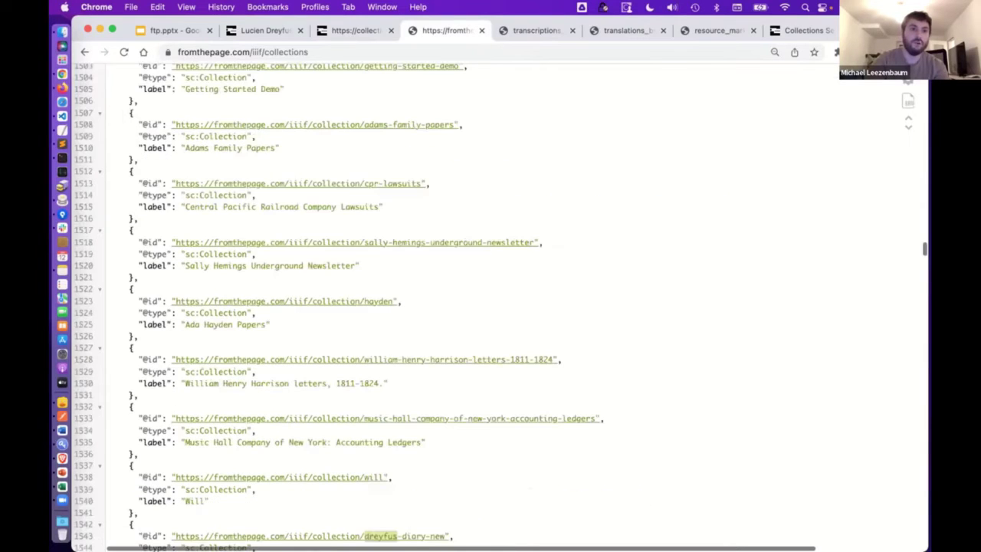
scroll(464, 230, "down", 3)
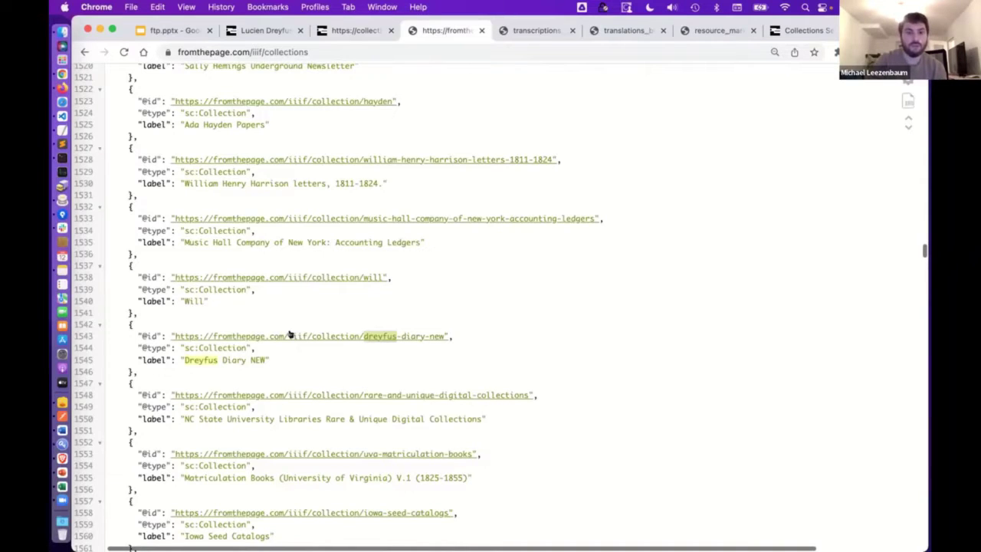
Open the Dreyfus Diary NEW collection and examine the source links and work status of its diary manifests through Cahier D
left_click(289, 335)
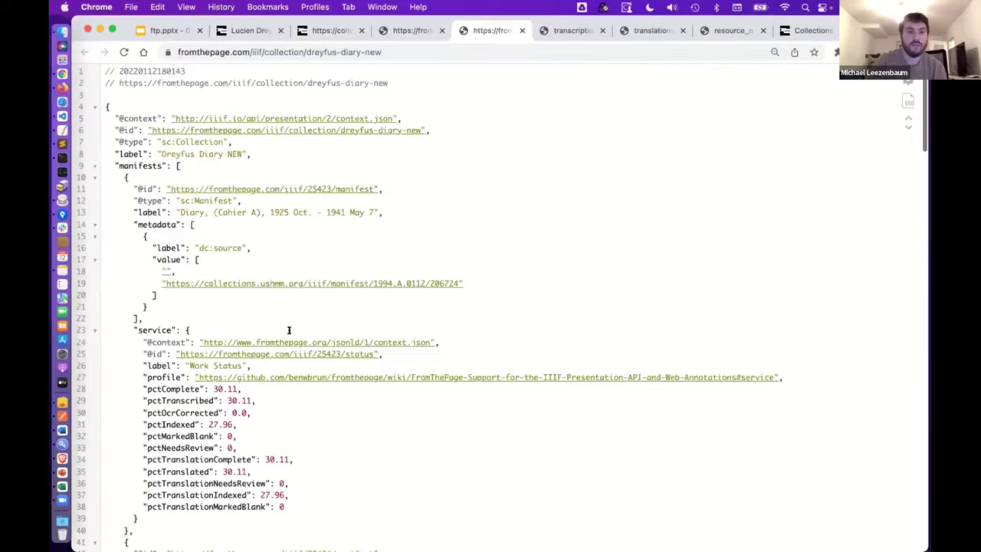
scroll(290, 335, "down", 2)
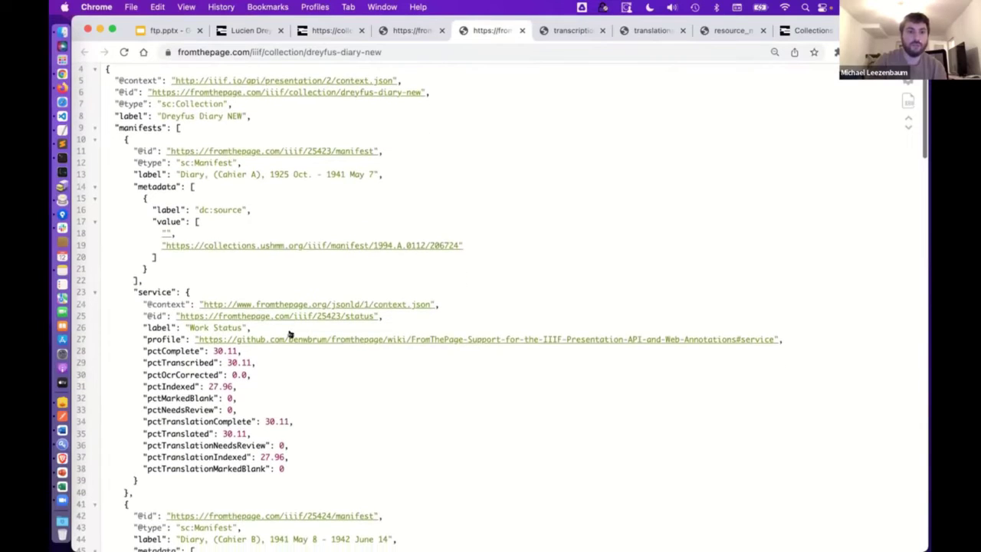
scroll(290, 331, "down", 1)
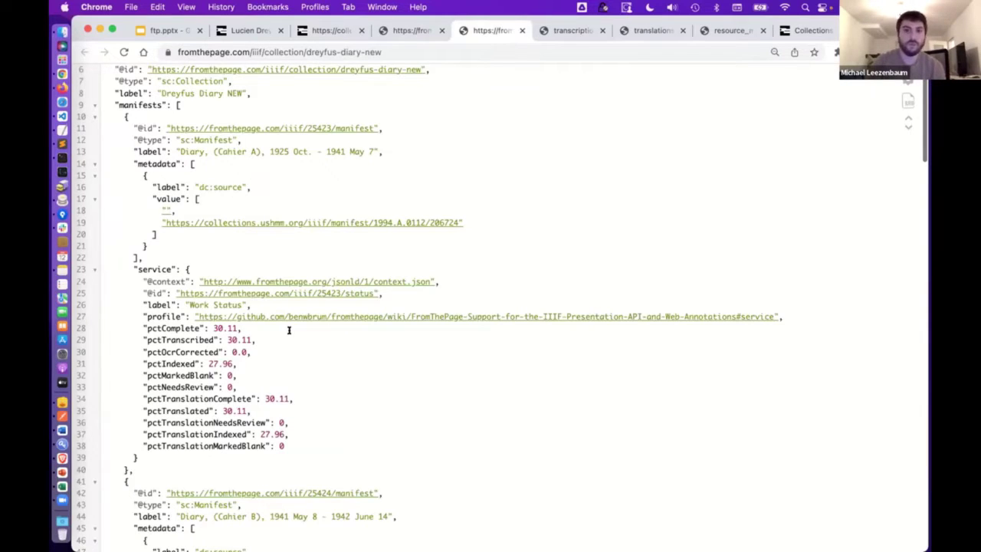
scroll(288, 329, "down", 1)
scroll(289, 329, "down", 2)
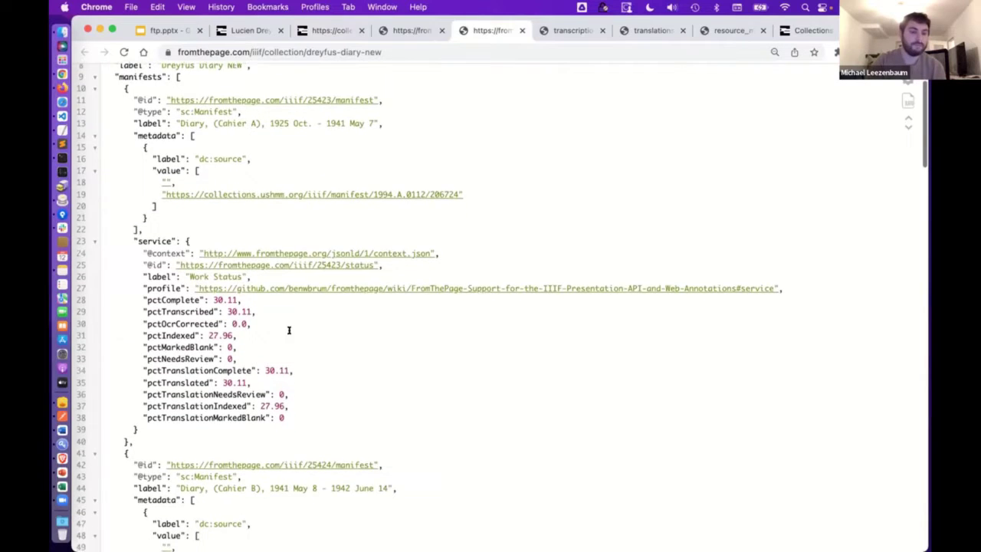
scroll(289, 331, "down", 4)
scroll(289, 334, "down", 10)
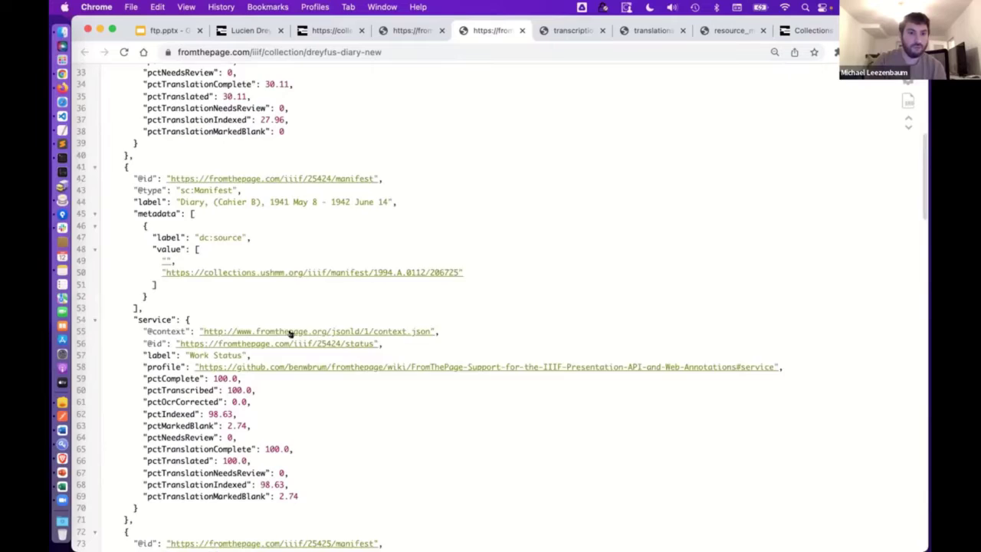
scroll(288, 332, "down", 8)
scroll(288, 329, "down", 14)
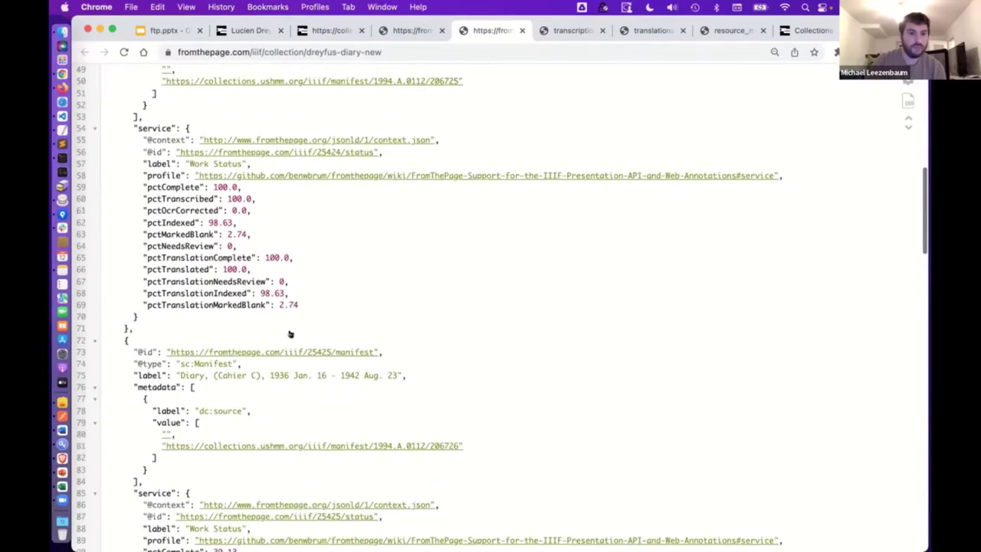
scroll(289, 329, "down", 6)
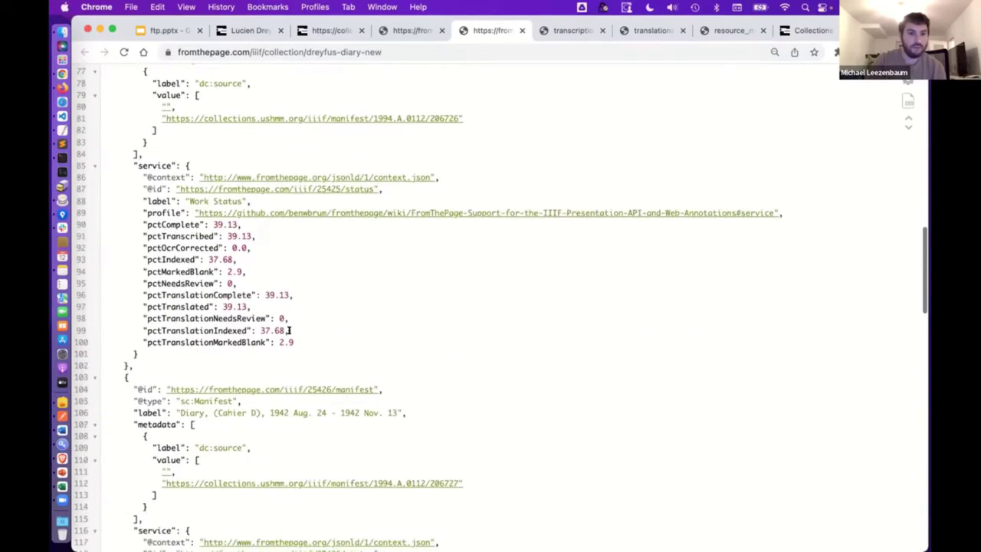
scroll(289, 330, "down", 3)
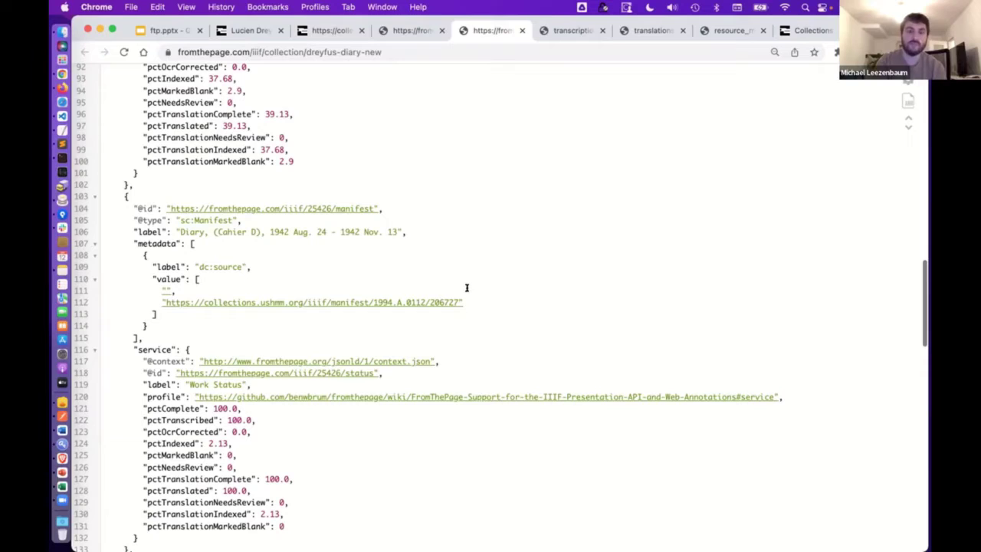
Open the manifest for Diary (Cahier D), 1942 Aug. 24 - 1942 Nov. 13, and examine its metadata, export renderings and Page 1 canvas
left_click(297, 205)
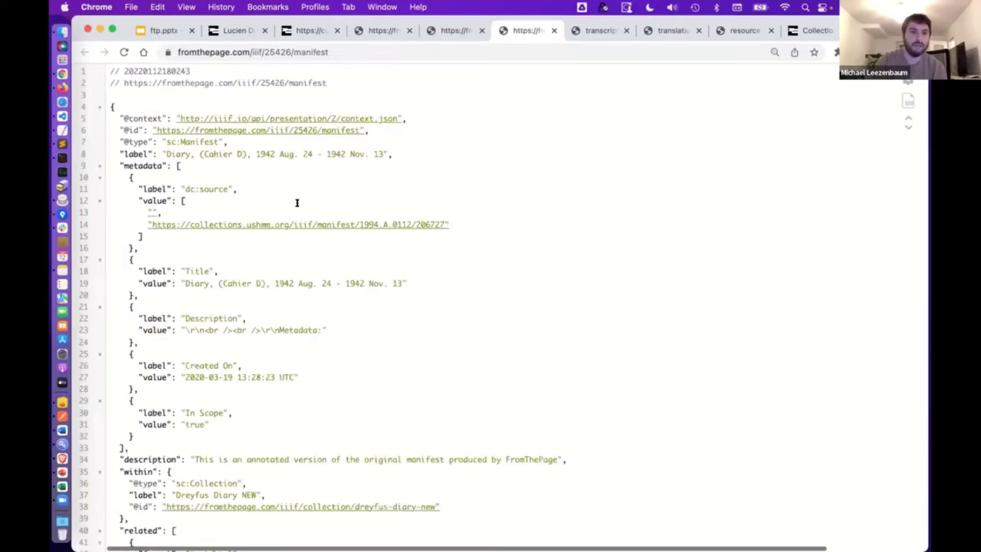
scroll(297, 202, "down", 3)
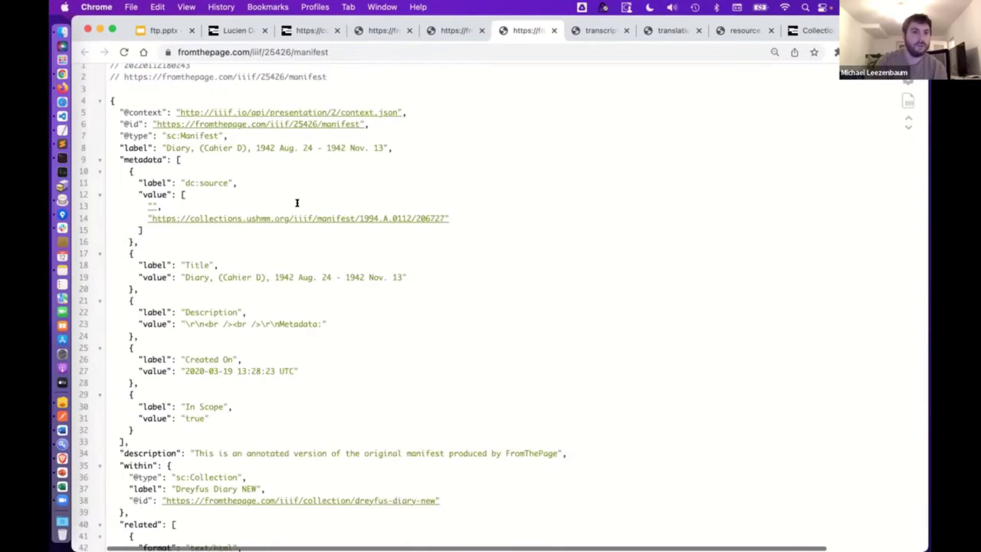
scroll(297, 202, "down", 7)
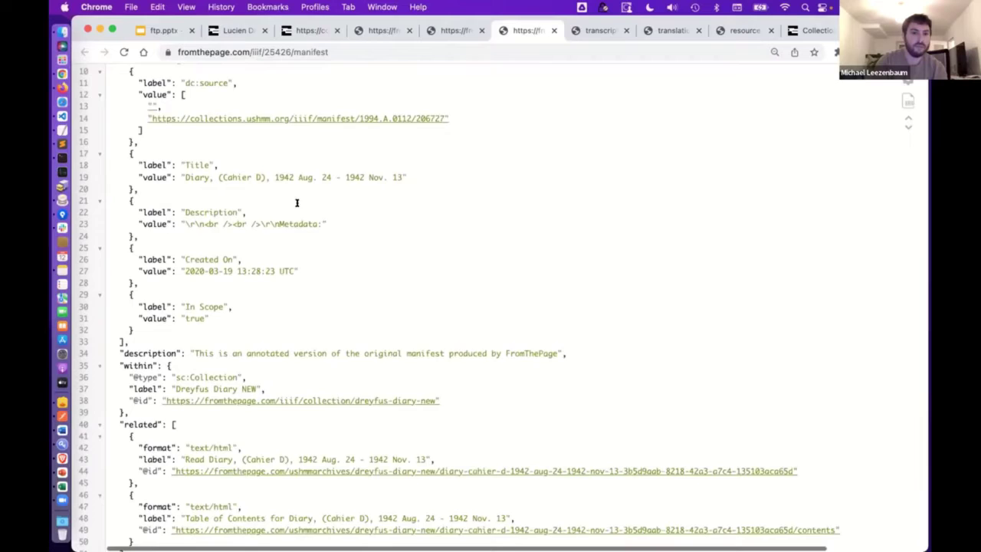
scroll(296, 202, "down", 15)
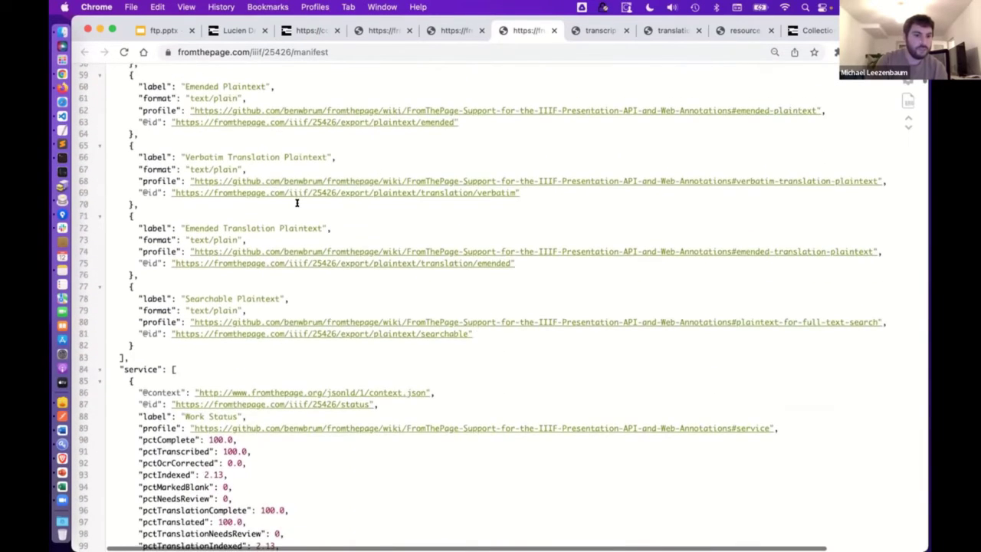
scroll(297, 202, "down", 12)
scroll(297, 202, "down", 7)
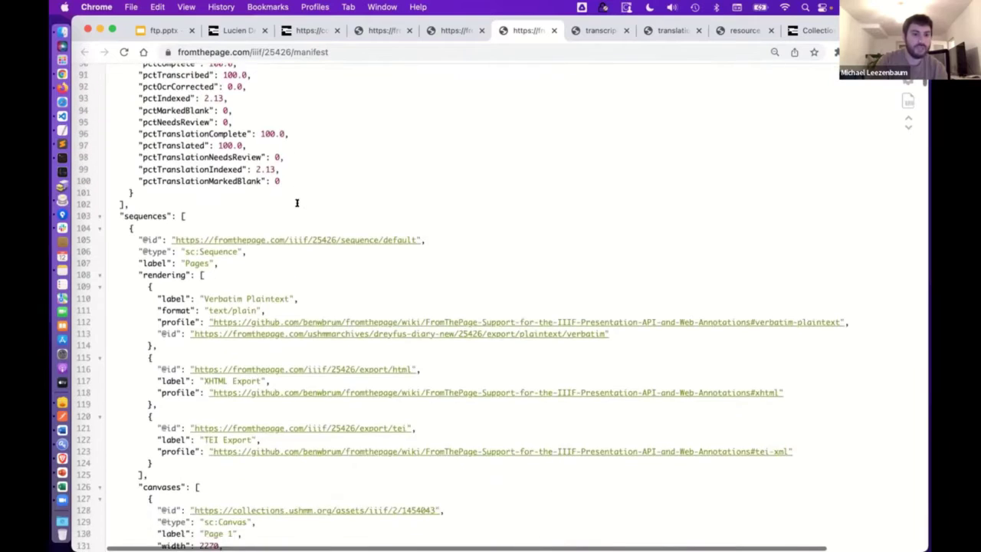
scroll(192, 340, "down", 3)
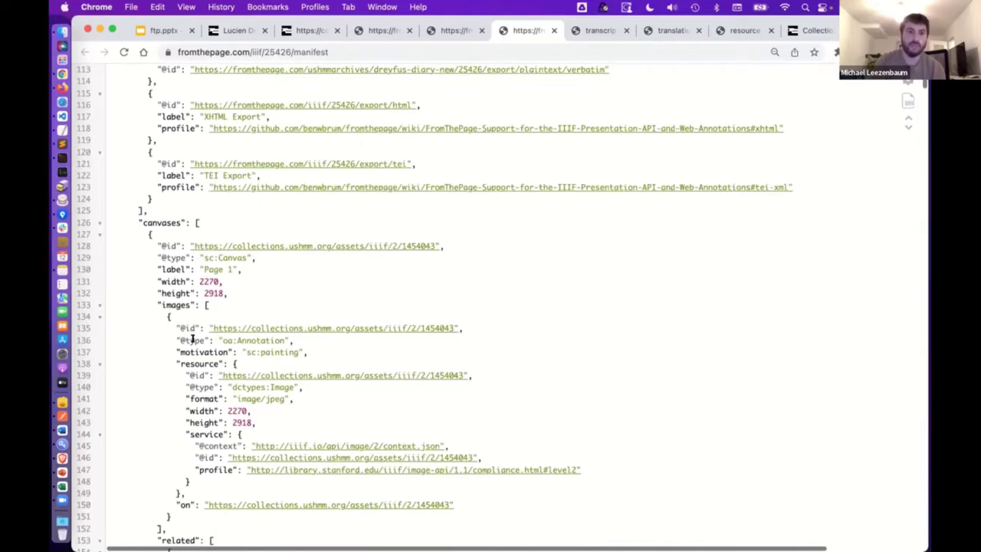
scroll(193, 340, "down", 2)
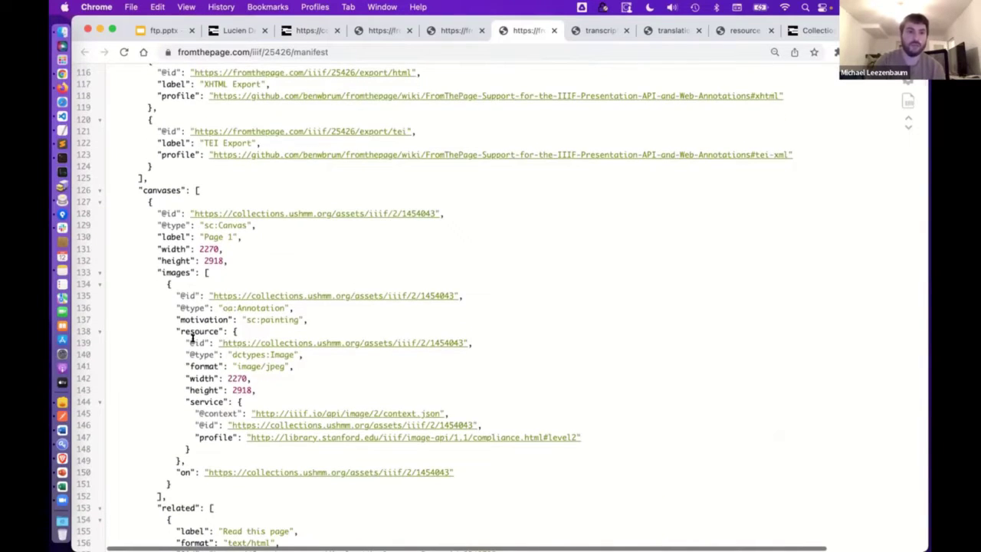
scroll(192, 339, "down", 3)
scroll(192, 339, "down", 1)
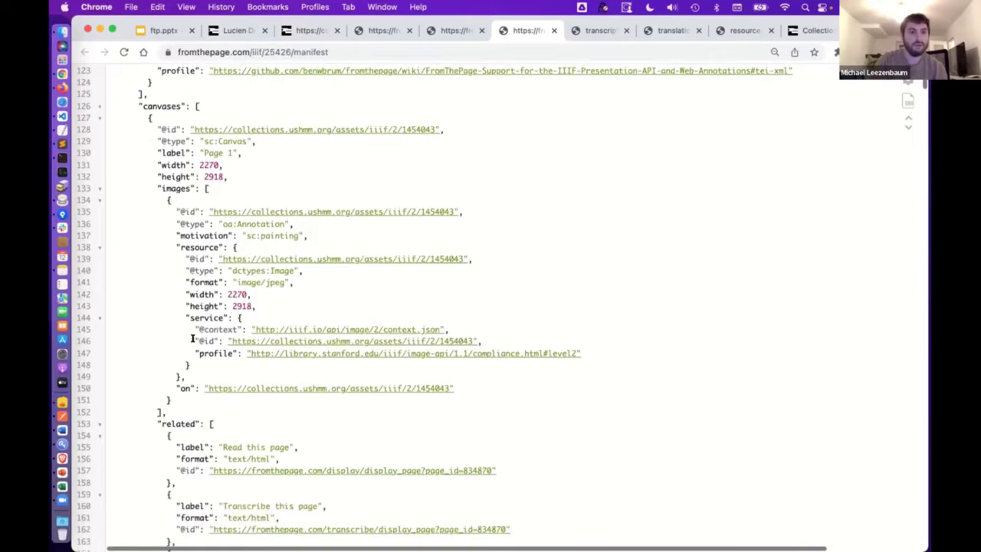
scroll(198, 249, "down", 1)
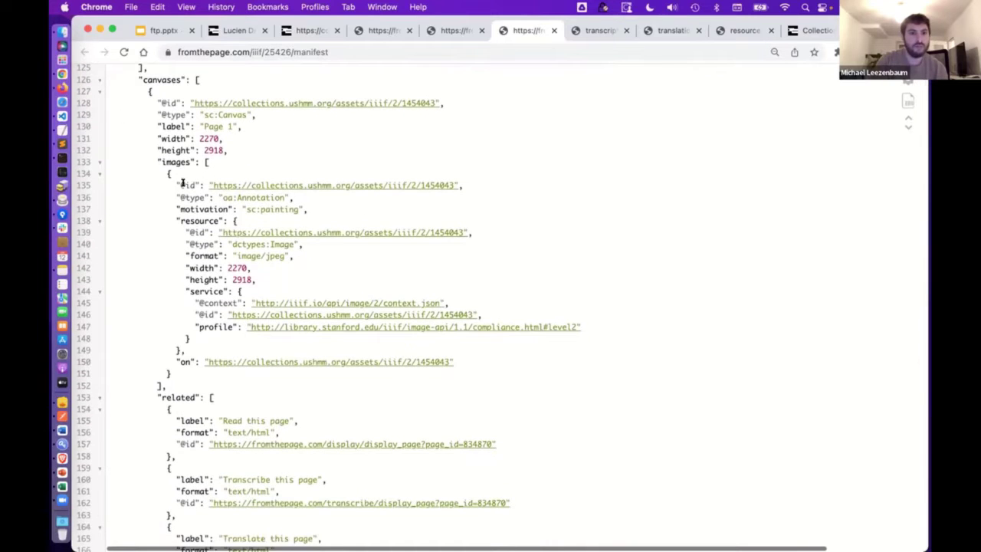
Examine the Page 1 canvas's related links, seeAlso export formats, Page Status service and annotation lists in the Cahier D manifest
scroll(170, 165, "down", 10)
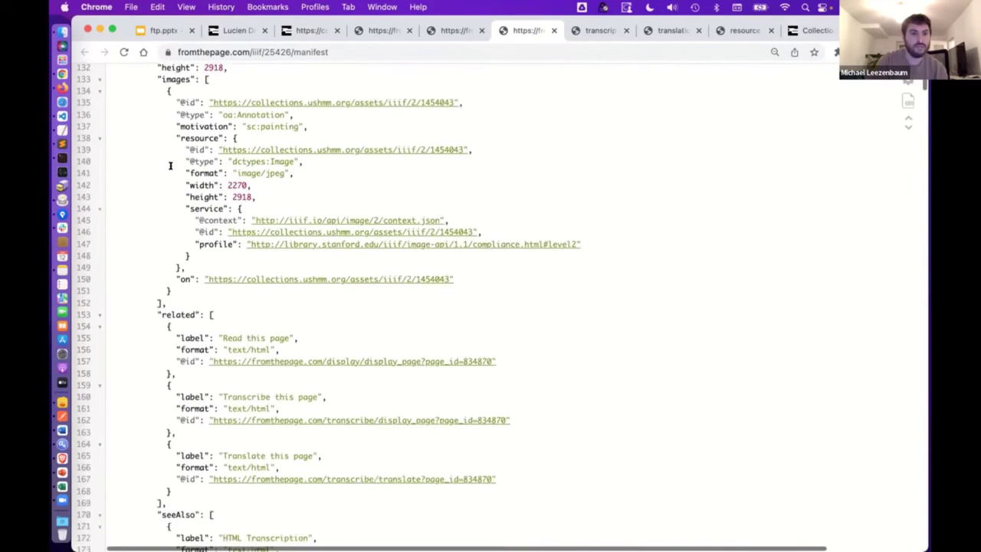
scroll(170, 165, "down", 12)
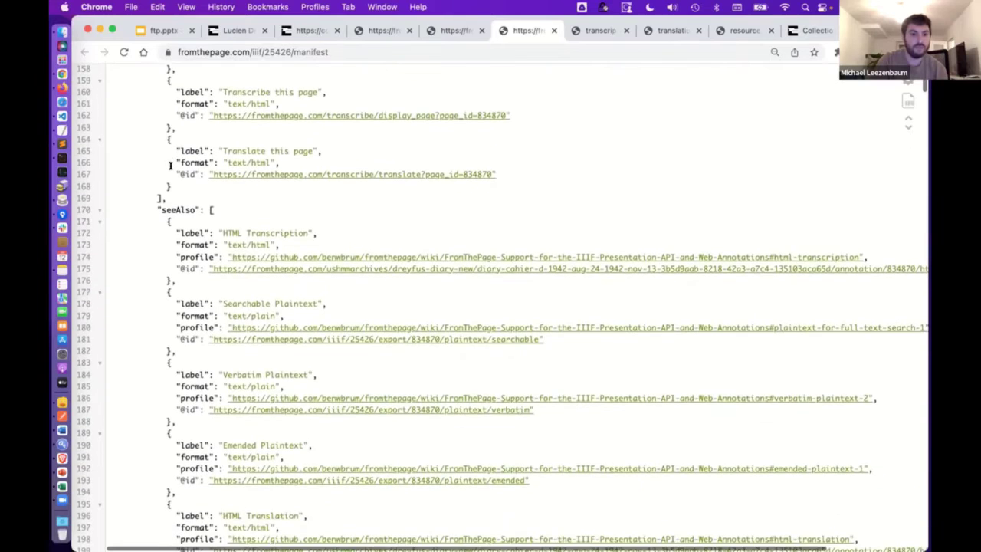
scroll(171, 165, "down", 14)
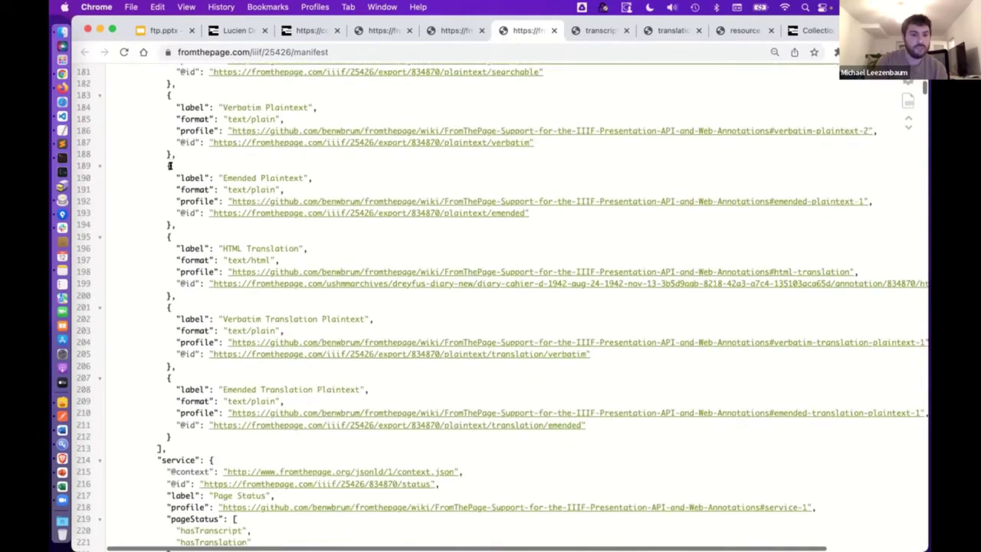
scroll(170, 165, "down", 4)
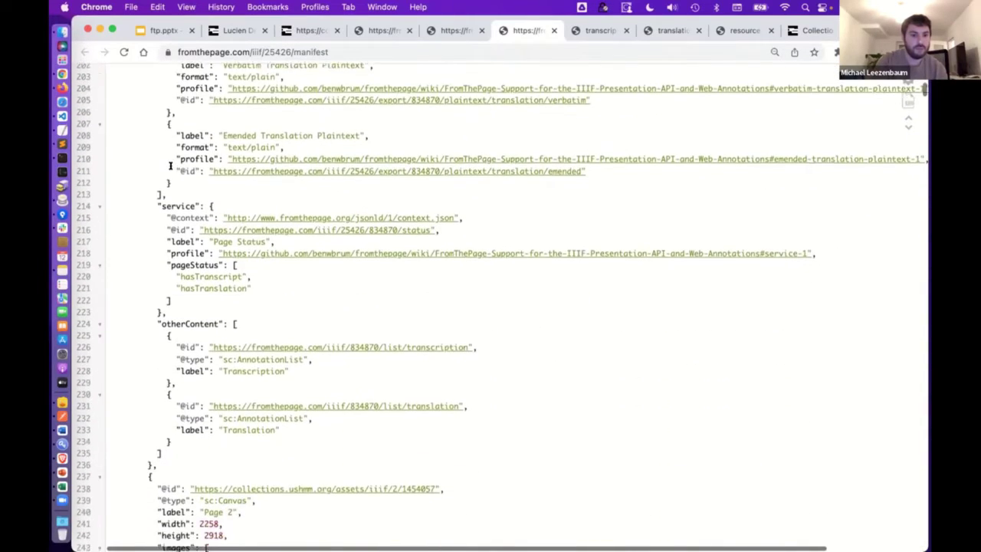
scroll(170, 165, "down", 6)
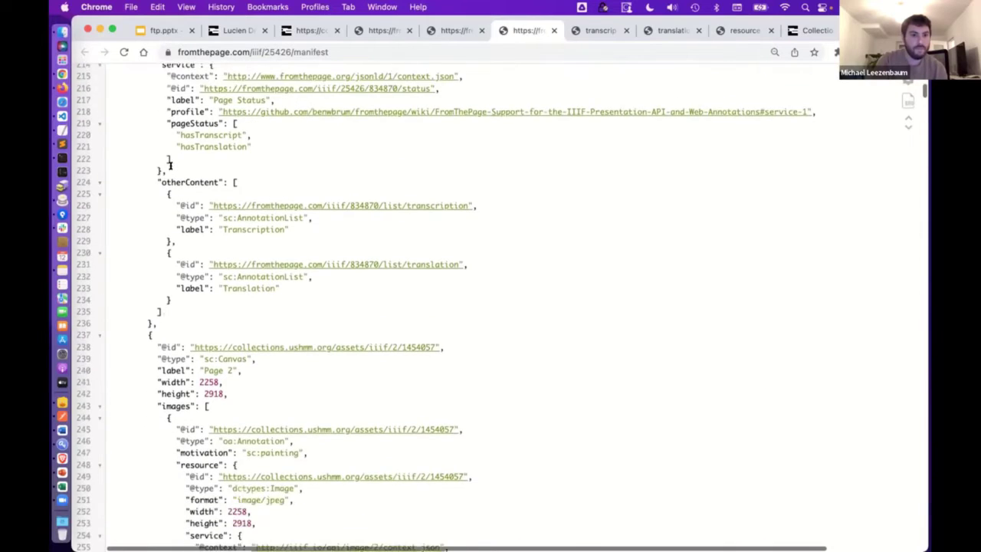
Highlight the pageStatus block in Page 1's Page Status service to inspect its transcript and translation flags, and clear the selection
scroll(170, 166, "down", 1)
scroll(172, 199, "up", 3)
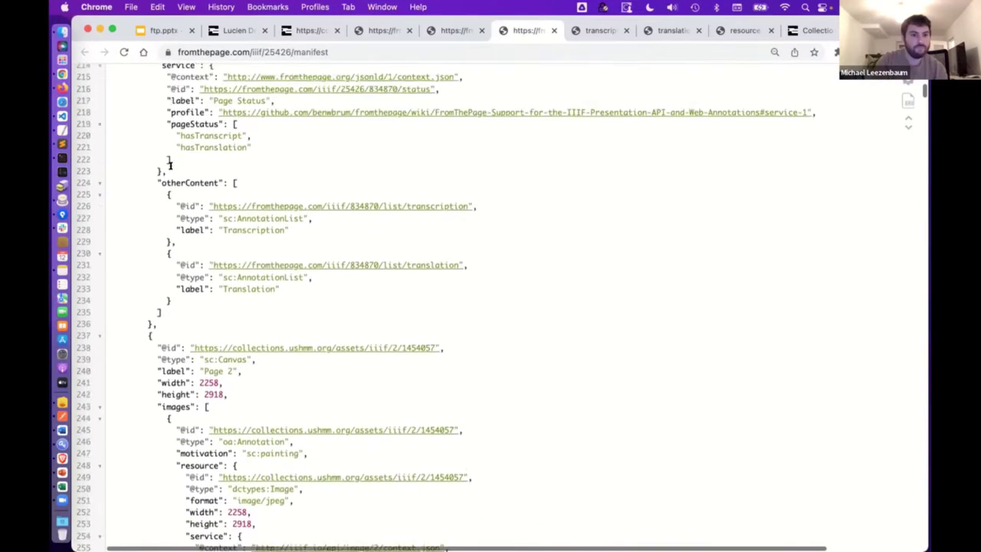
scroll(174, 230, "up", 3)
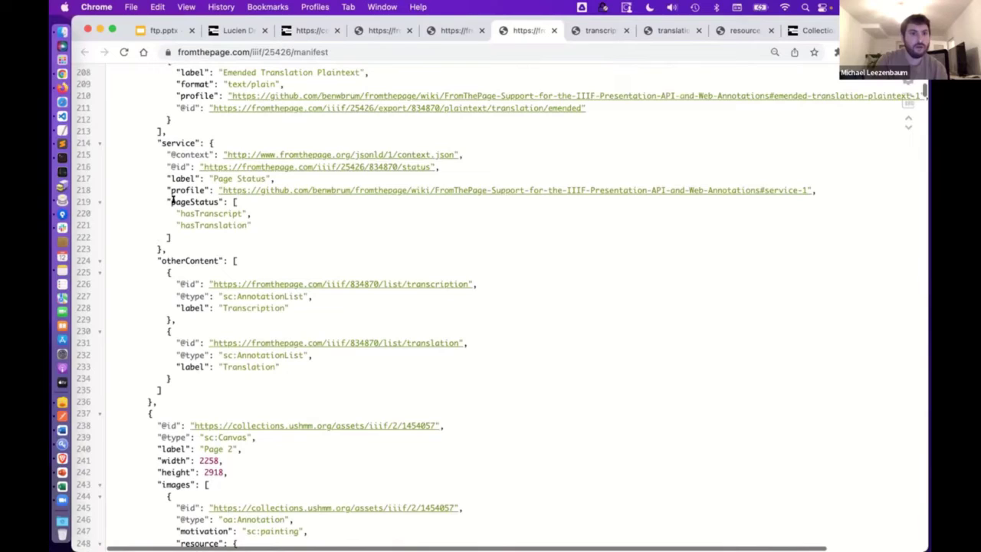
left_click_drag(172, 202, 216, 243)
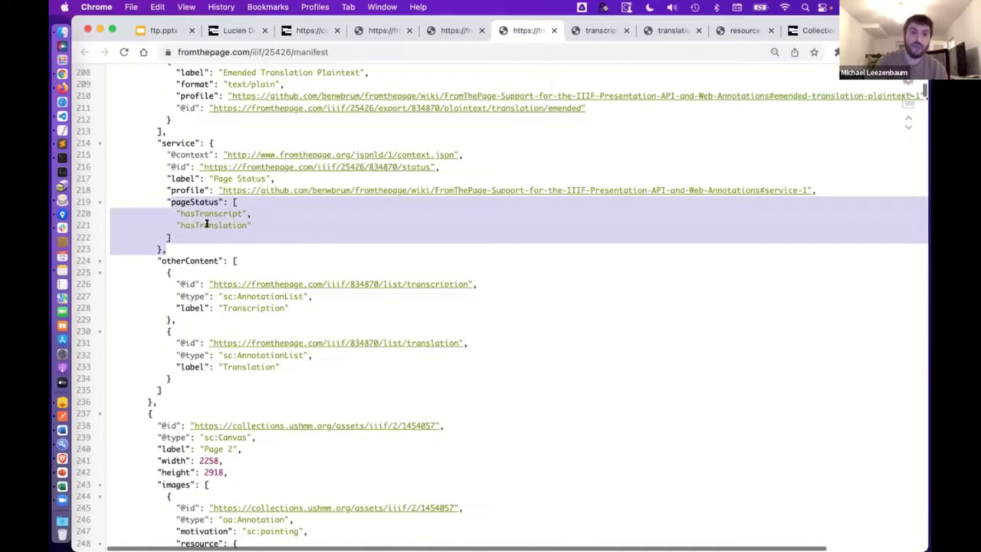
left_click(247, 248)
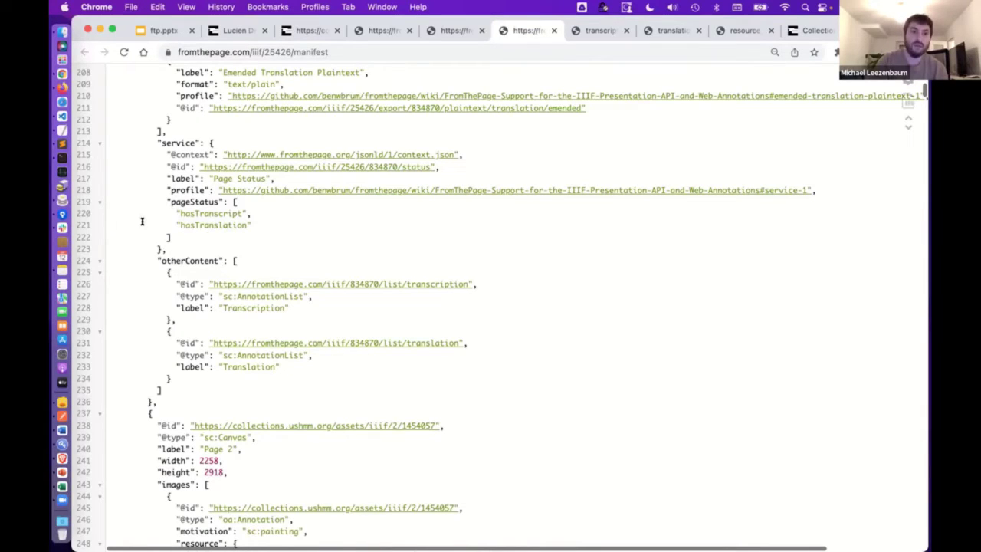
Open the HTML Transcription and Searchable Plaintext exports listed under Page 1's seeAlso section in the manifest
scroll(173, 209, "up", 3)
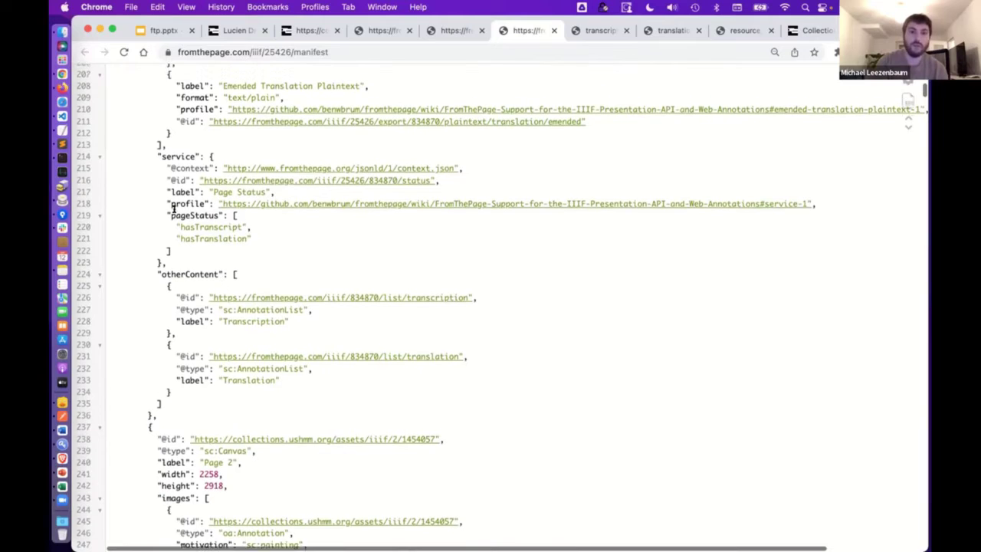
scroll(182, 201, "up", 3)
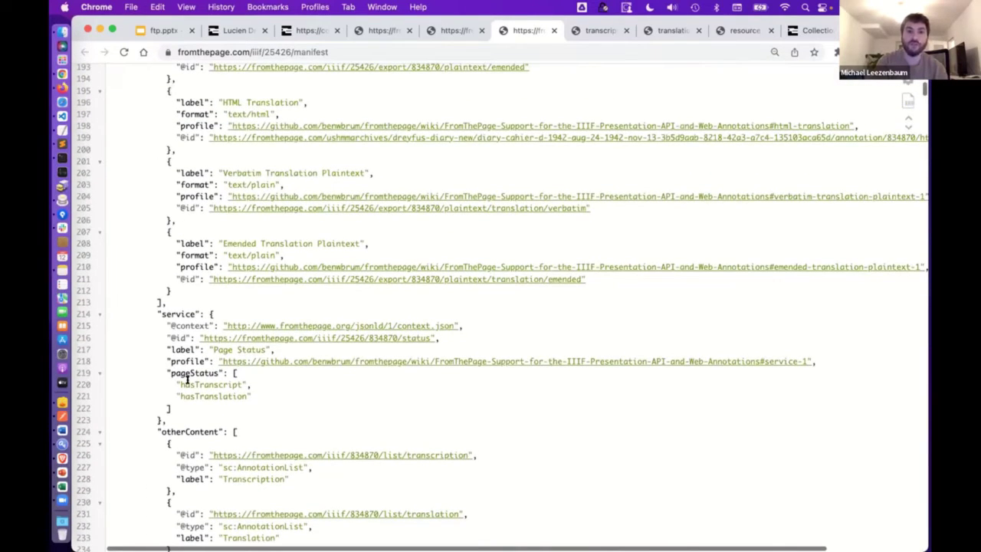
scroll(186, 379, "up", 1)
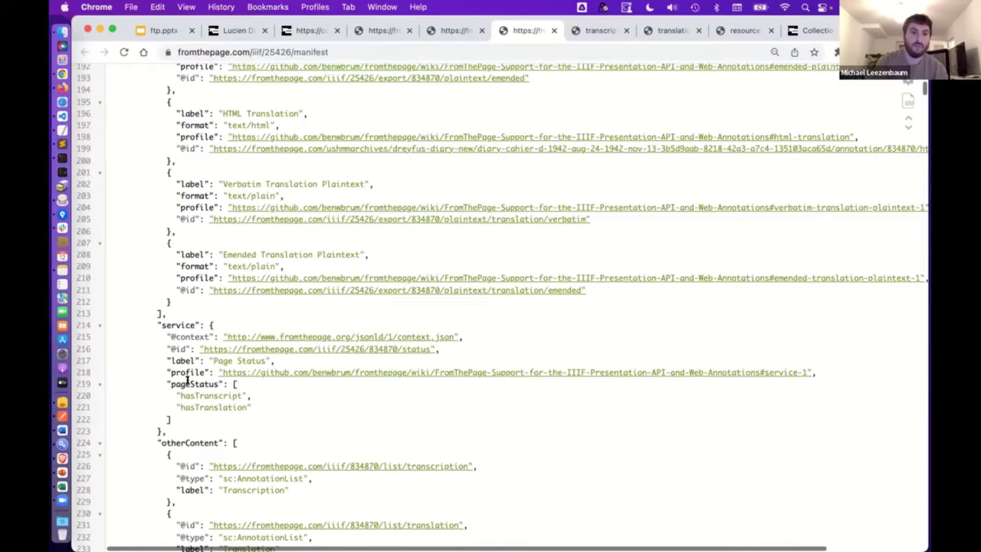
scroll(199, 359, "up", 1)
scroll(198, 360, "up", 2)
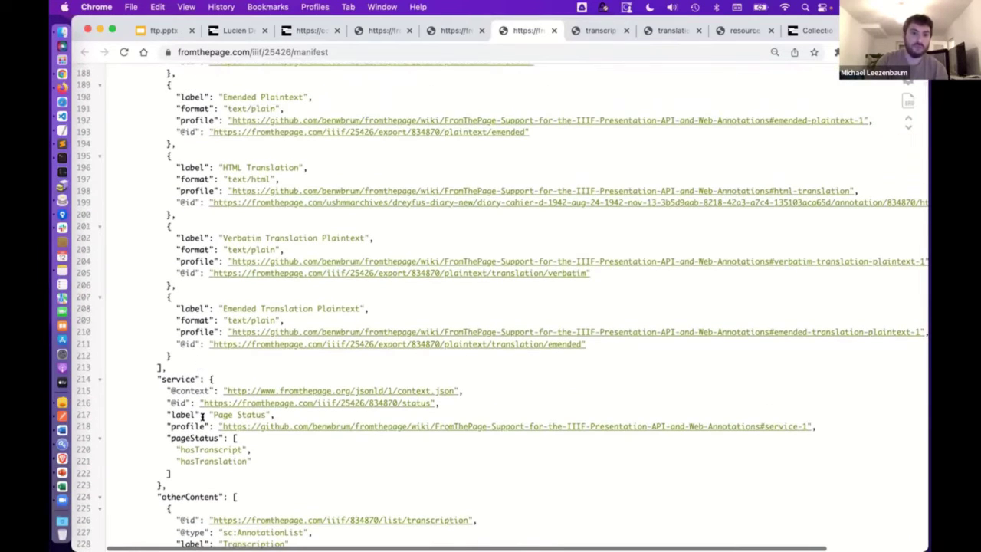
scroll(201, 440, "up", 2)
scroll(202, 441, "up", 5)
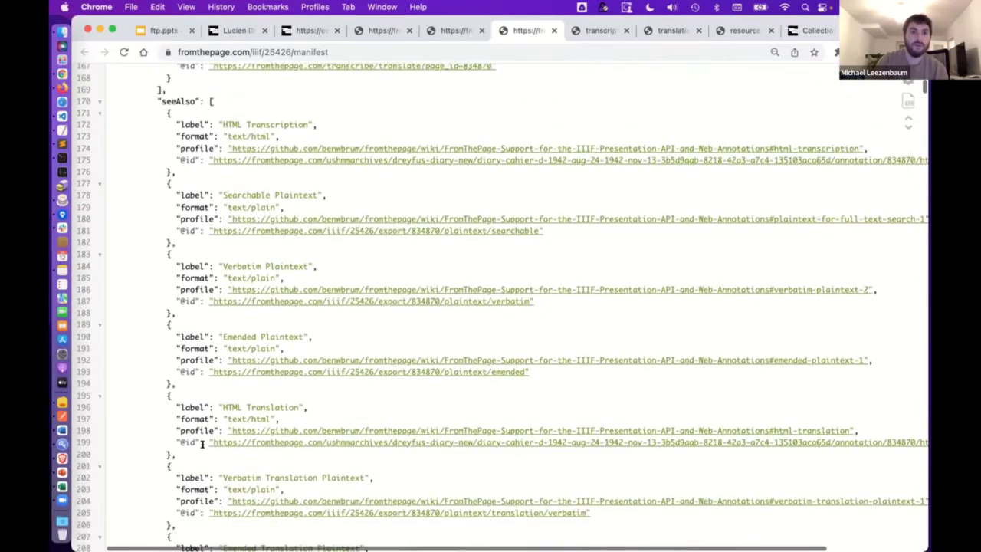
scroll(201, 442, "up", 1)
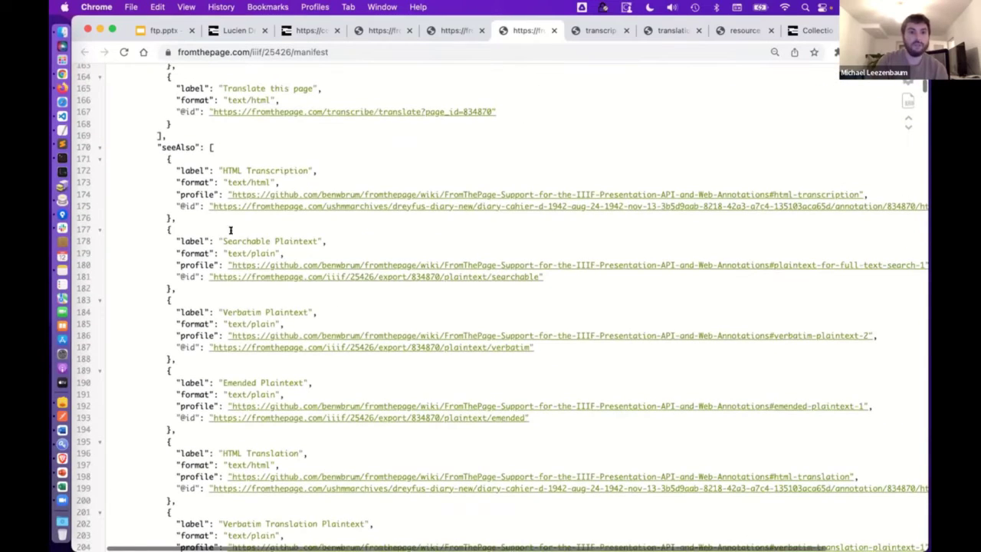
left_click(295, 205)
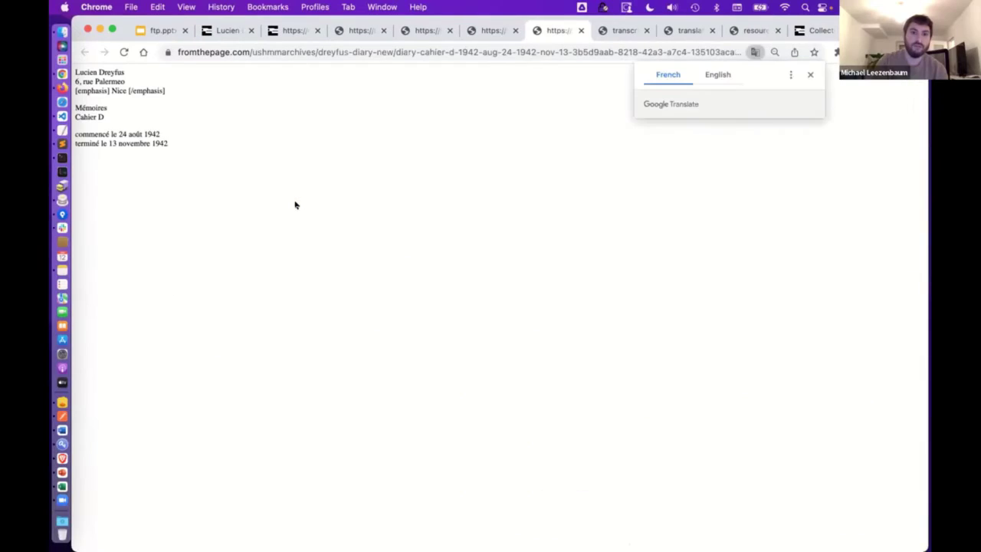
left_click(482, 33)
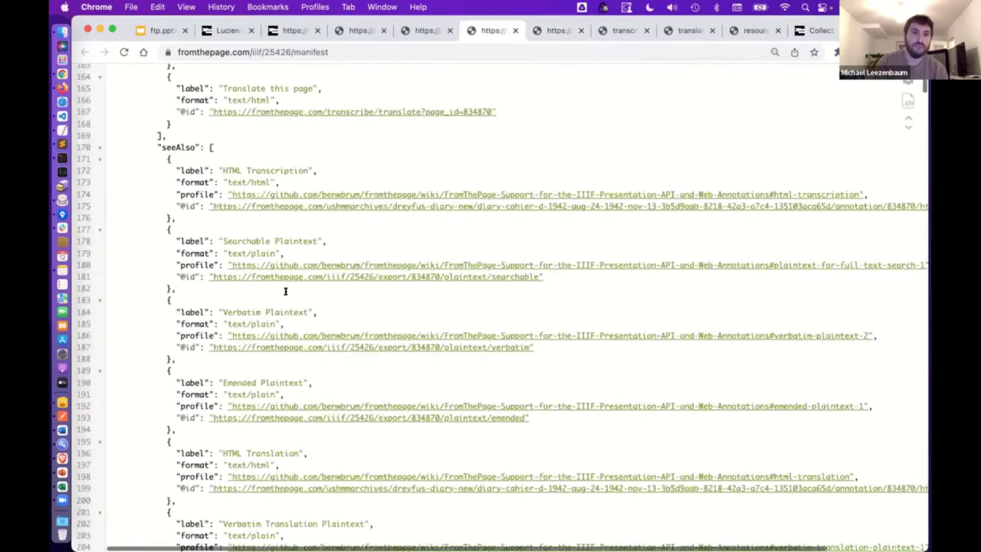
left_click(280, 276)
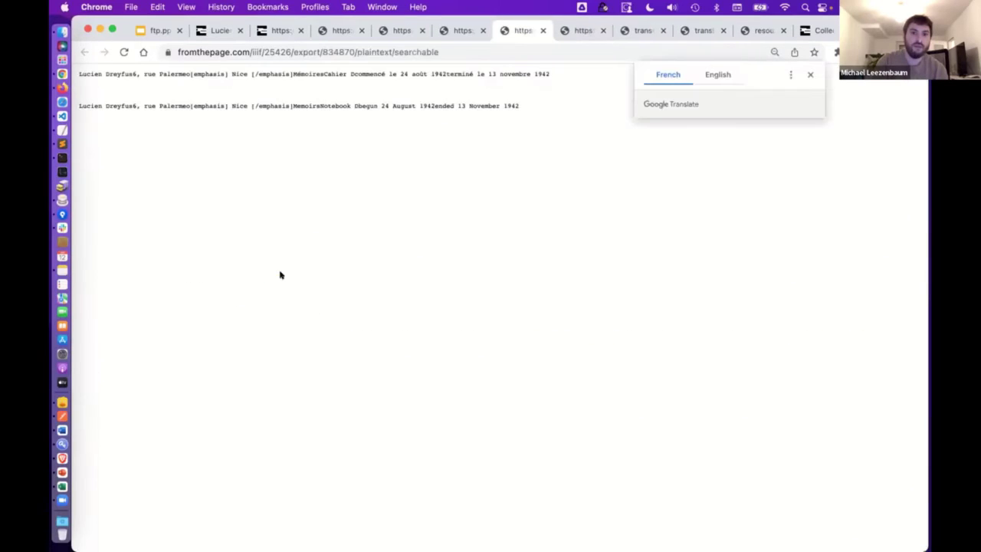
Switch to transcriptions_by_resource.json and go to the start of the file
left_click(564, 31)
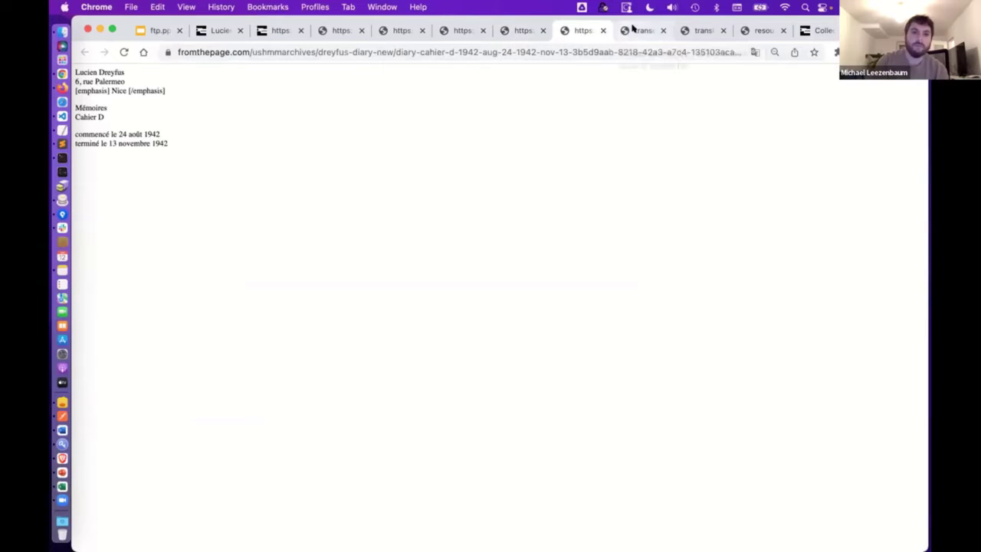
left_click(634, 30)
scroll(460, 154, "up", 3)
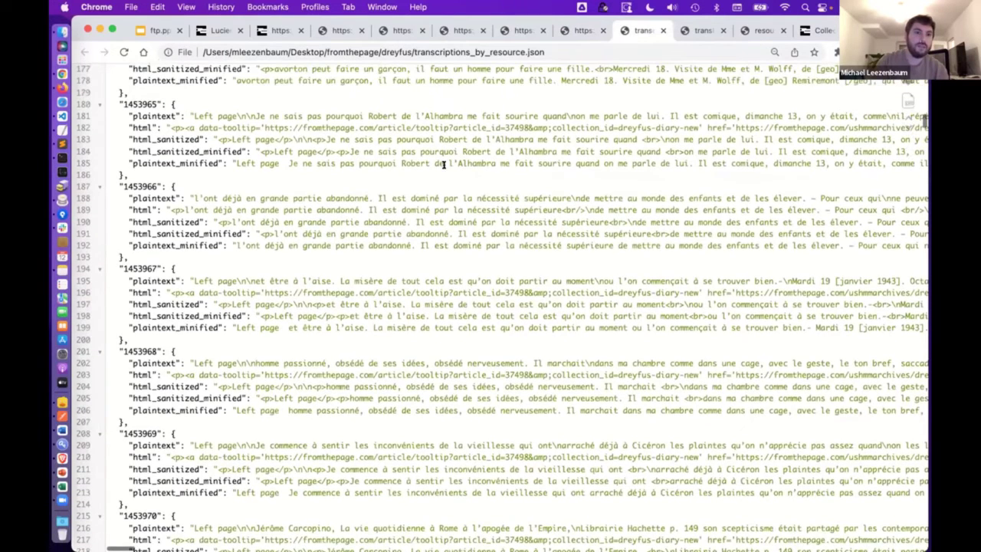
scroll(443, 164, "up", 5)
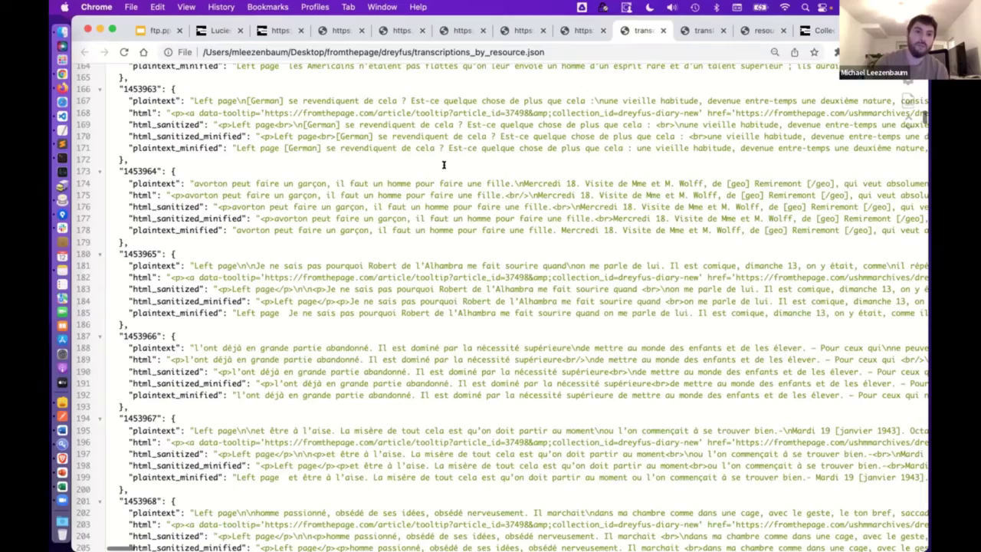
scroll(443, 165, "up", 20)
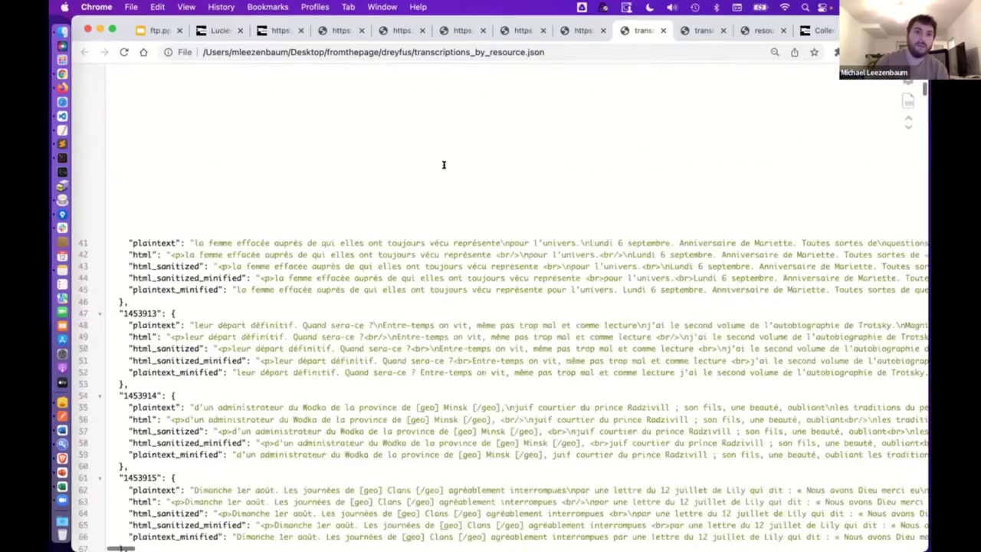
scroll(443, 164, "up", 5)
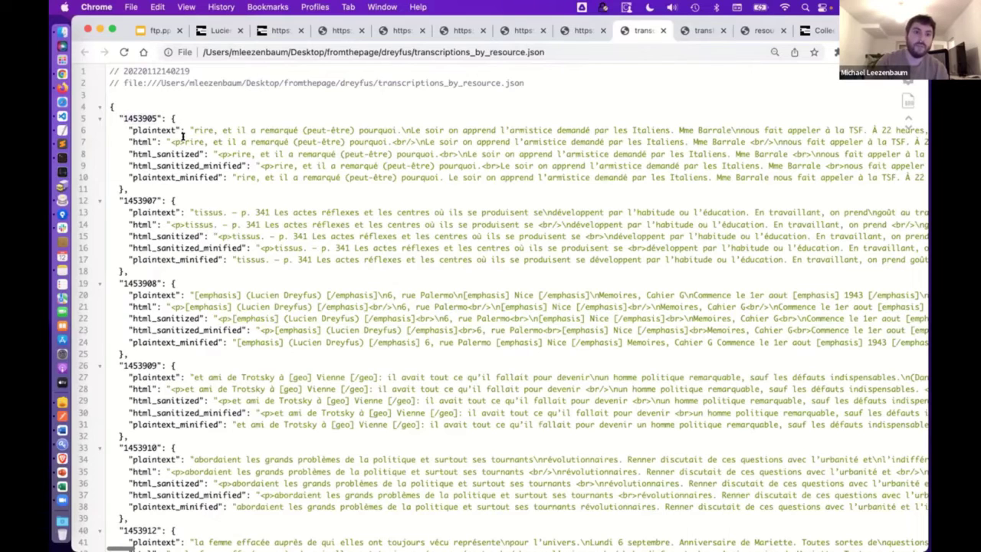
Examine the plaintext, html, sanitized and minified fields of the transcription entries from resource 1453905 onward
scroll(183, 135, "down", 1)
scroll(159, 135, "down", 1)
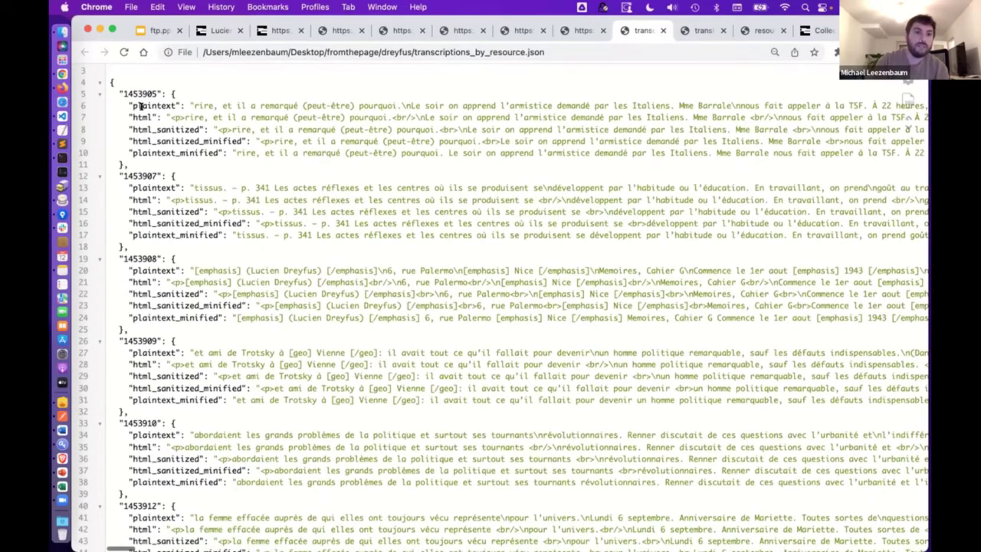
scroll(150, 105, "down", 1)
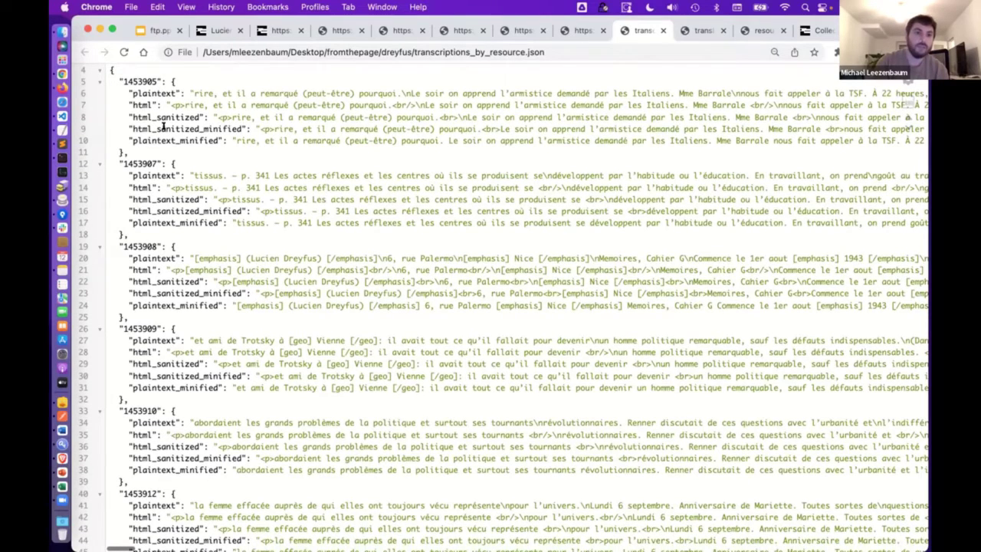
scroll(163, 124, "down", 1)
scroll(161, 161, "down", 1)
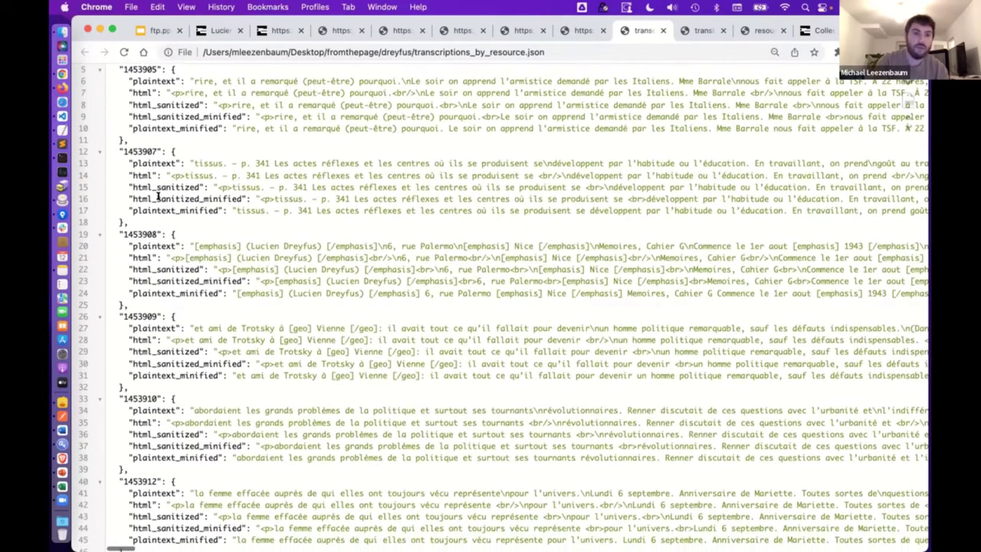
scroll(158, 198, "down", 5)
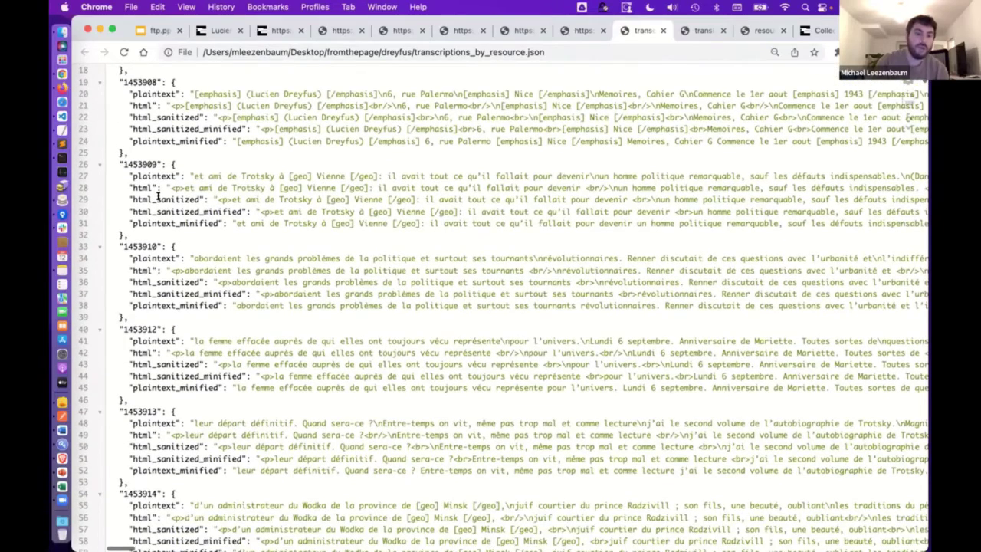
scroll(159, 197, "down", 1)
scroll(159, 196, "down", 3)
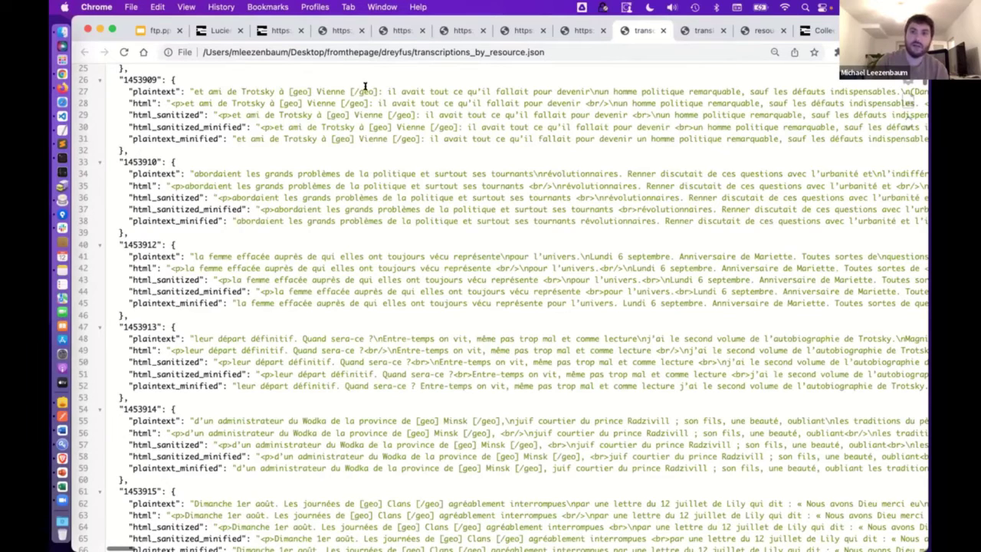
Switch to translations_by_resource.json and examine its translation entries from the beginning of the file
left_click(695, 29)
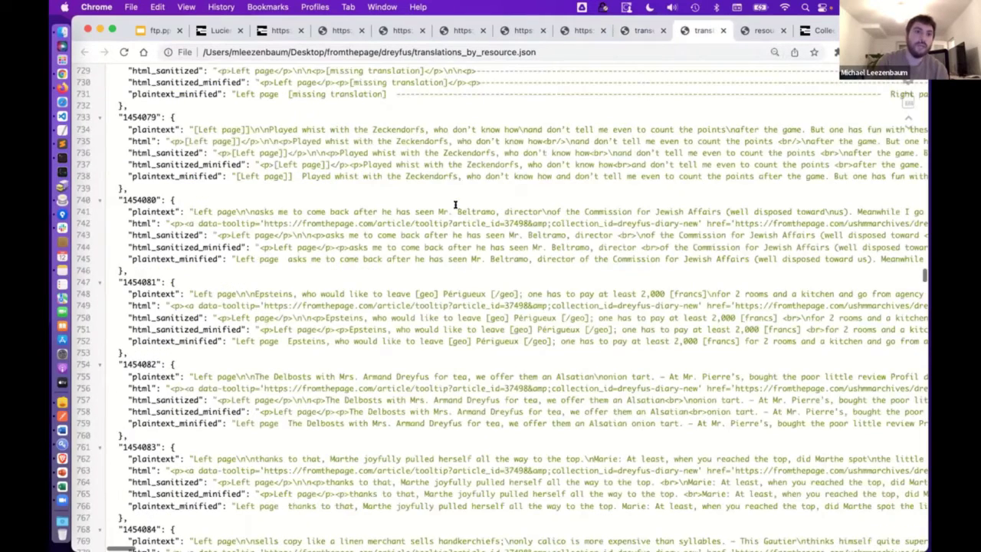
scroll(454, 204, "up", 20)
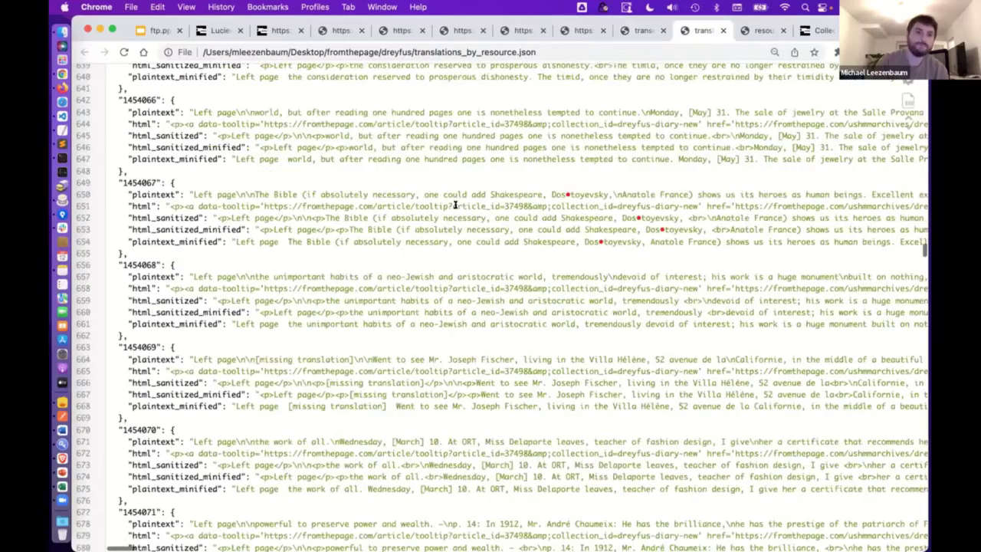
scroll(454, 203, "up", 20)
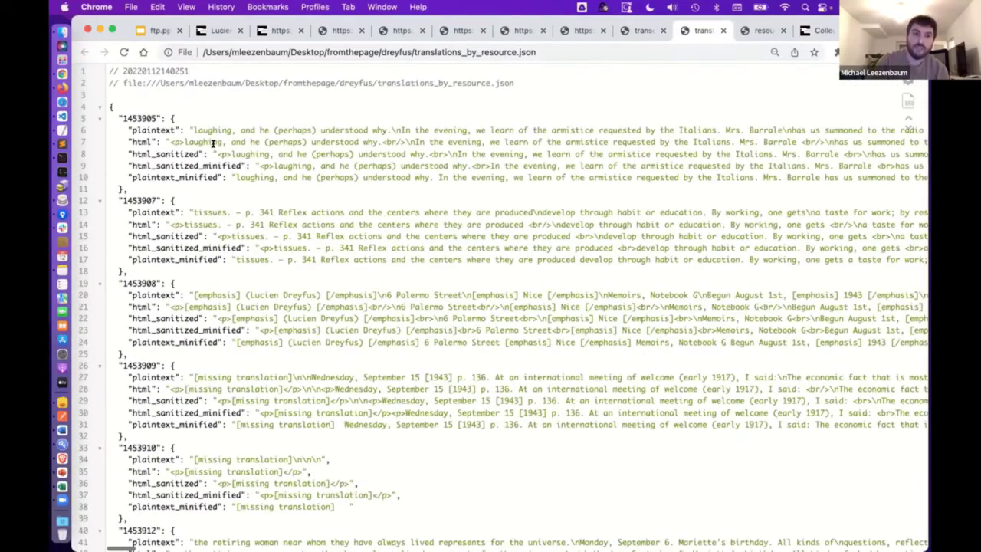
scroll(213, 143, "down", 2)
scroll(213, 143, "down", 5)
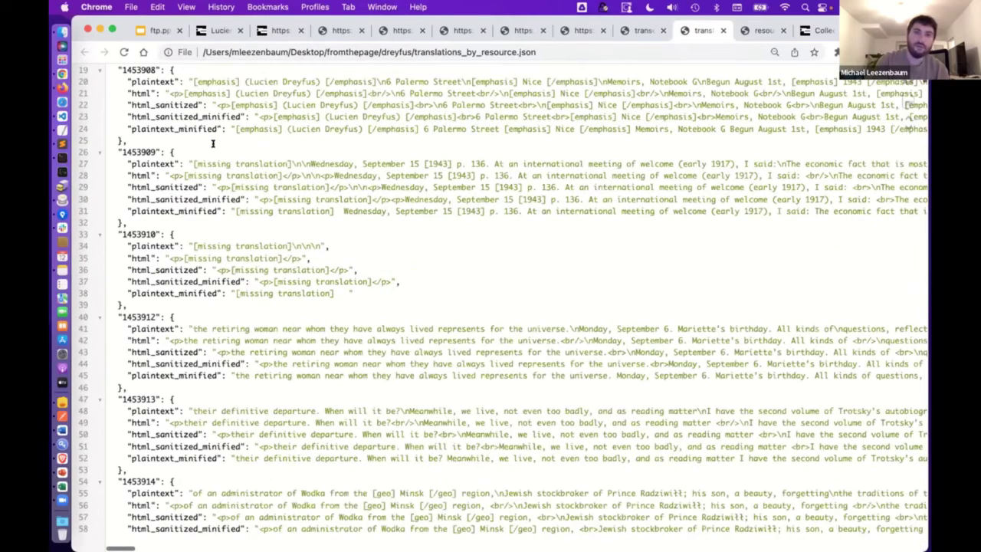
Switch to resource_marked_blank.json and highlight the first resource IDs in the list, then clear the selection
left_click(749, 29)
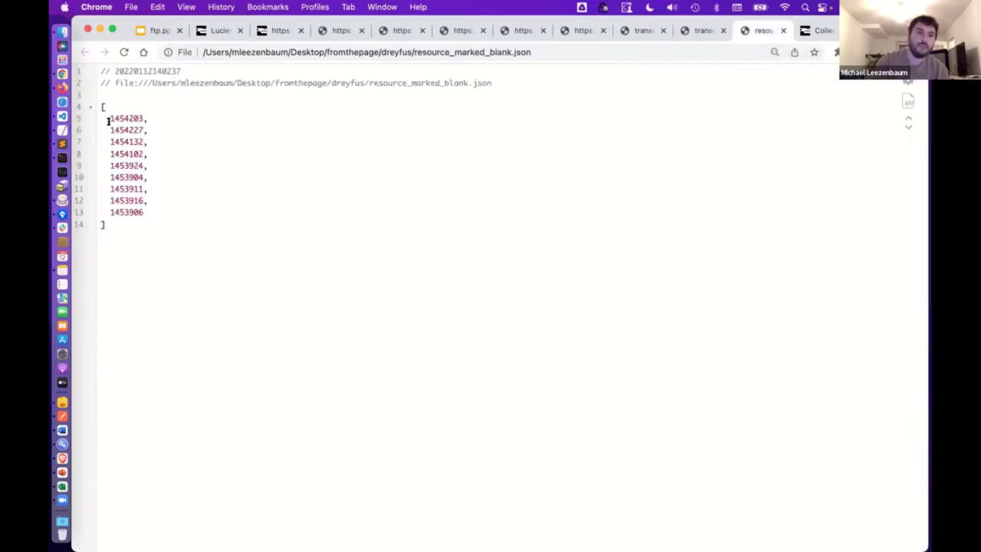
left_click_drag(108, 113, 122, 128)
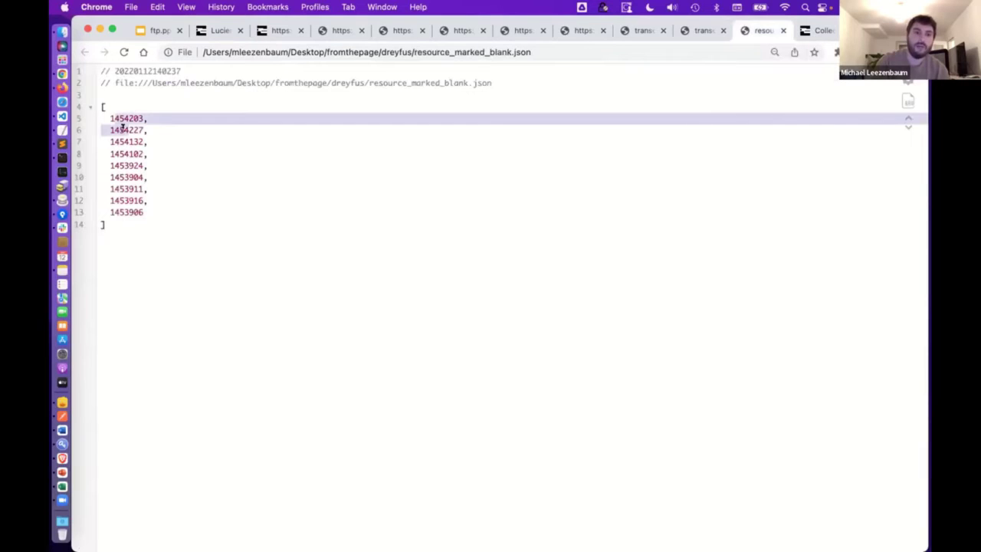
left_click(158, 127)
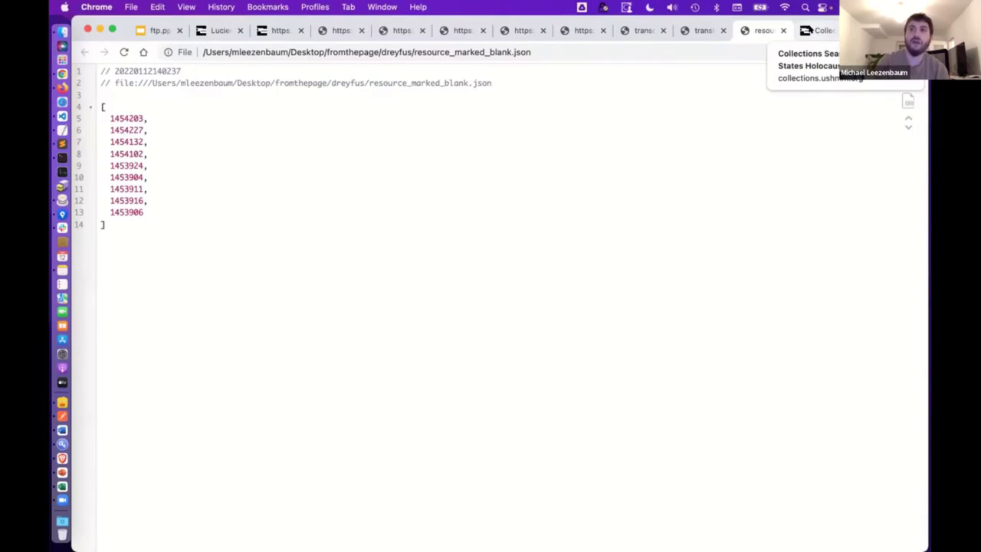
Switch to the USHMM collections search page and search all fields for "politique"
left_click(808, 30)
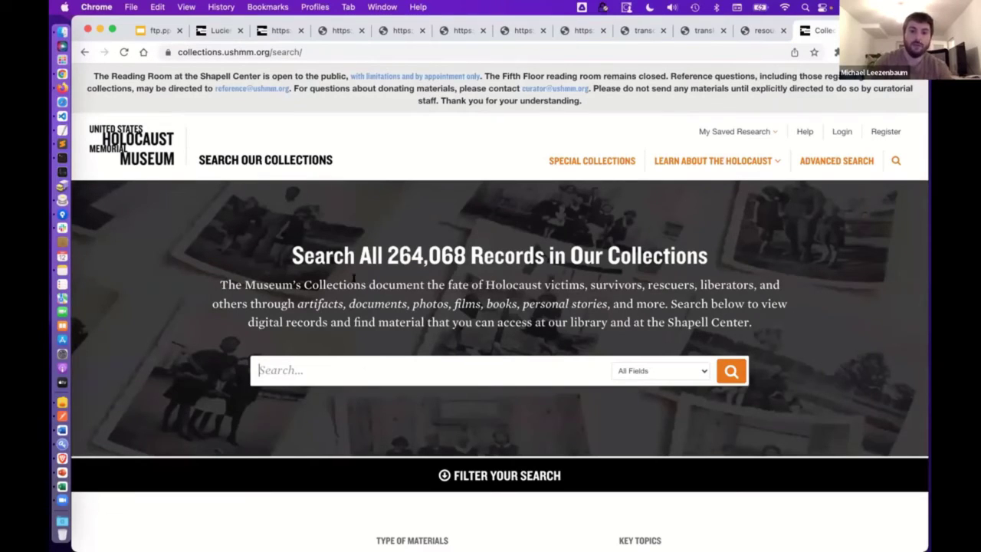
type("politi")
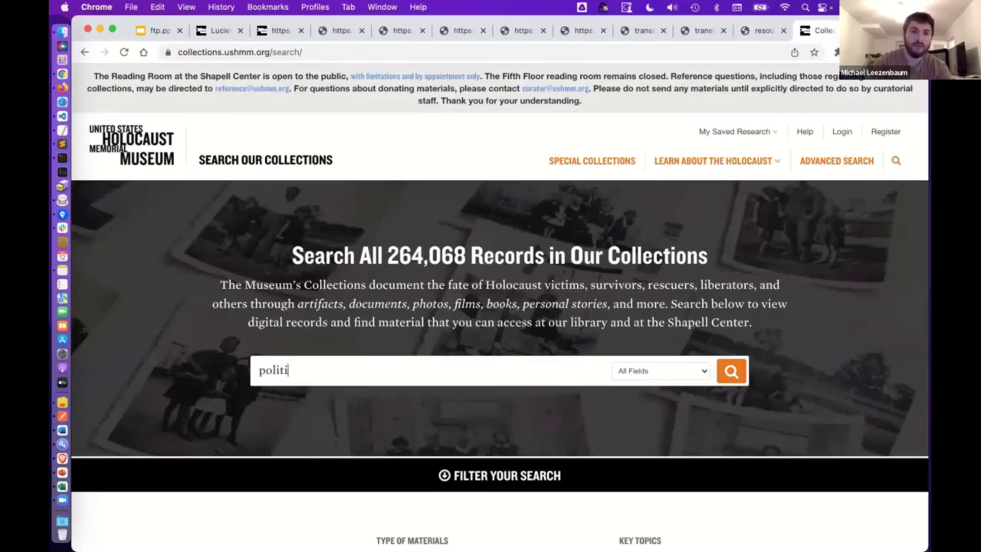
type("que")
key("Return")
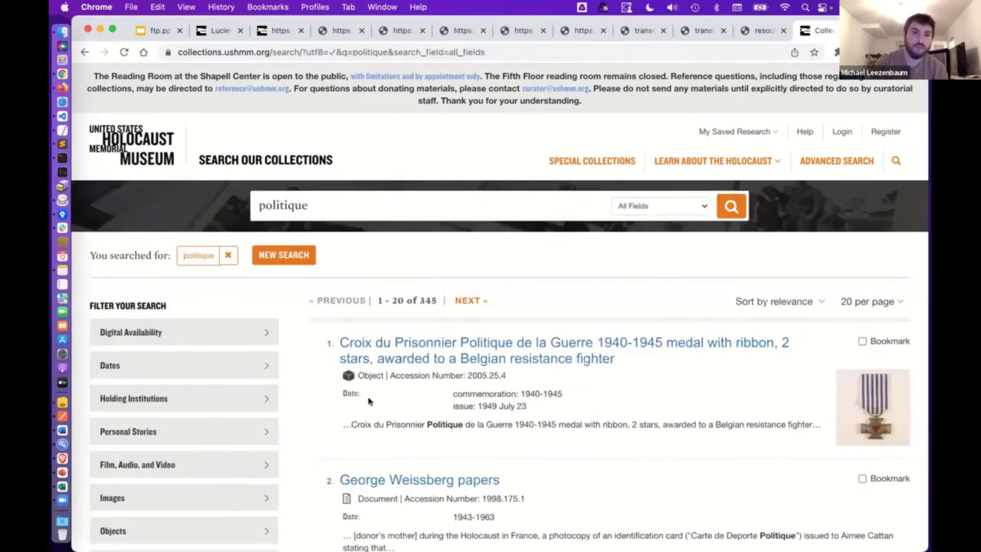
Find the Dreyfus papers in the search results, highlight their linked inventory items, and open page 3 of Diary (Cahier D)
scroll(368, 402, "down", 1)
scroll(368, 401, "down", 10)
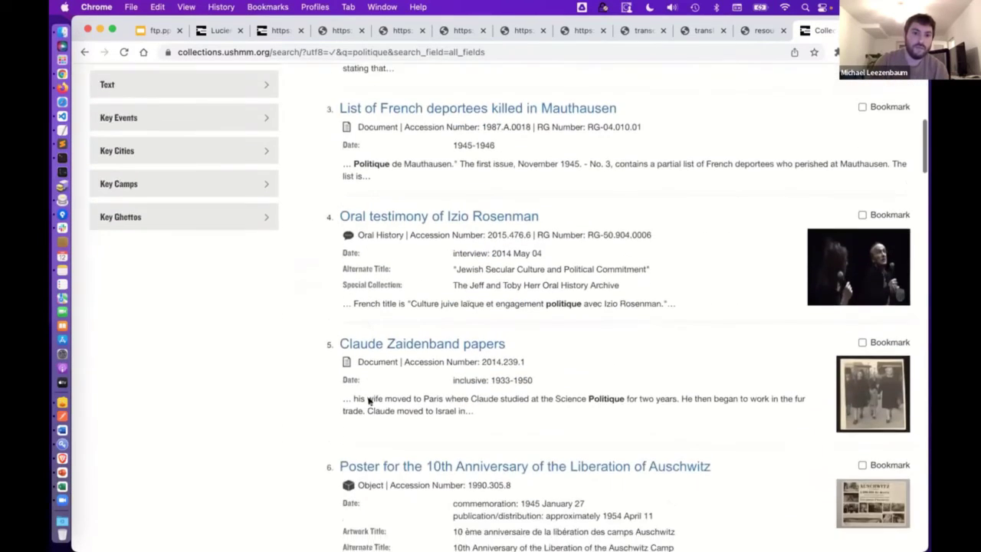
scroll(368, 401, "down", 7)
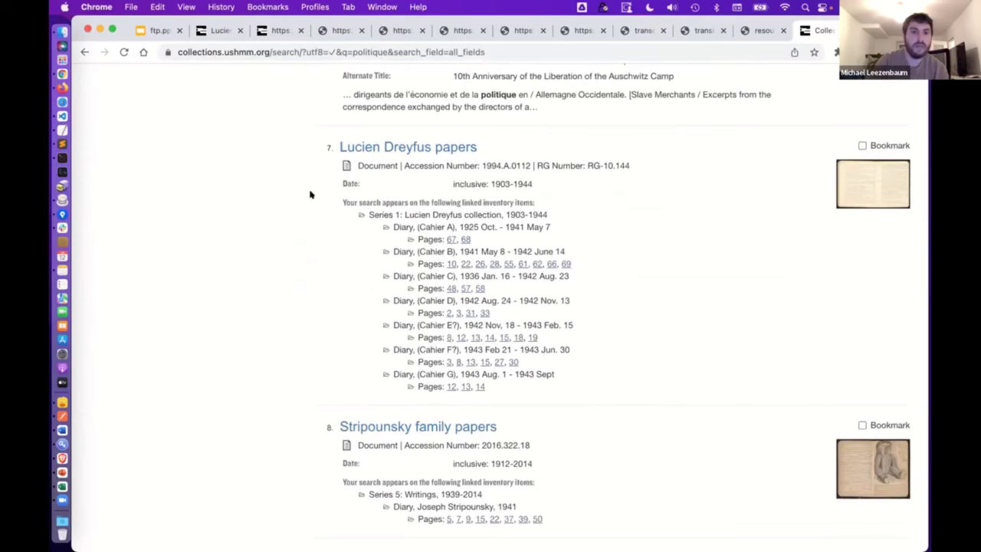
left_click_drag(308, 197, 523, 391)
left_click(573, 396)
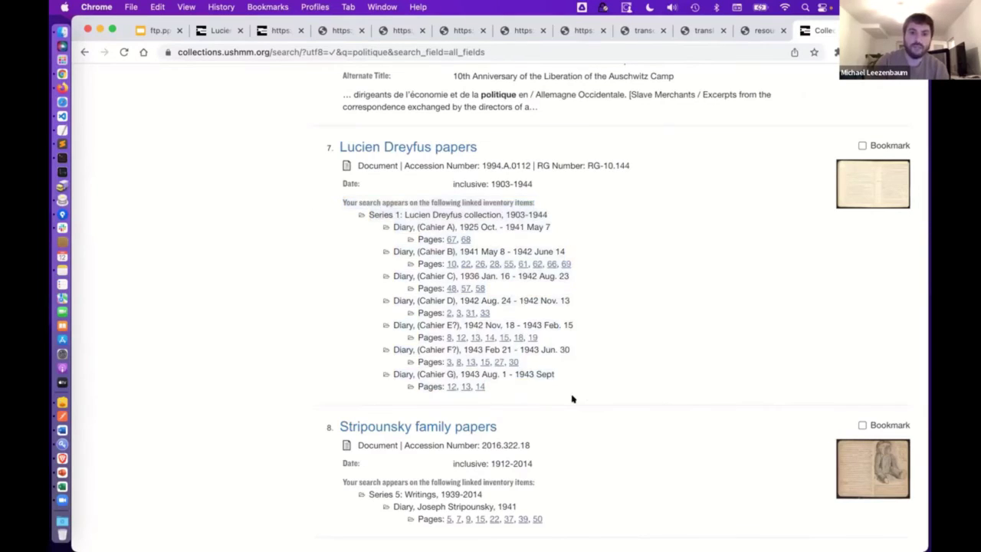
left_click(456, 314)
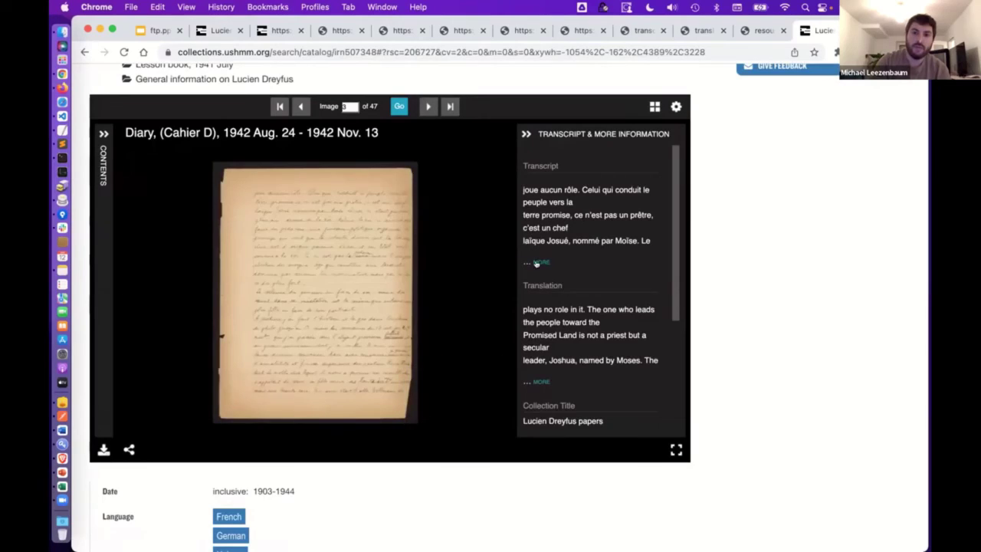
Expand the full Transcript and Translation of the diary page and enlarge the image at the opening handwritten lines
left_click(540, 262)
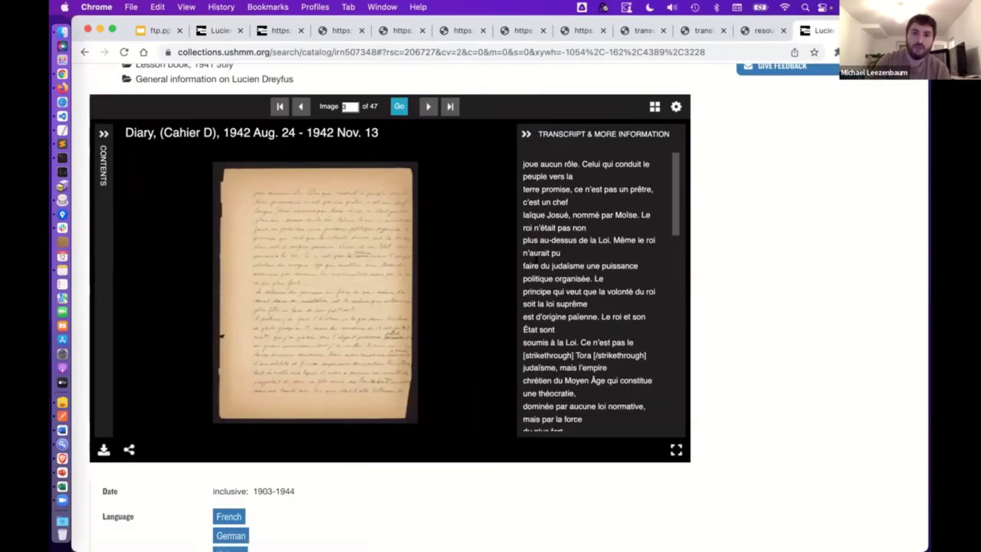
scroll(582, 291, "down", 5)
scroll(534, 262, "down", 4)
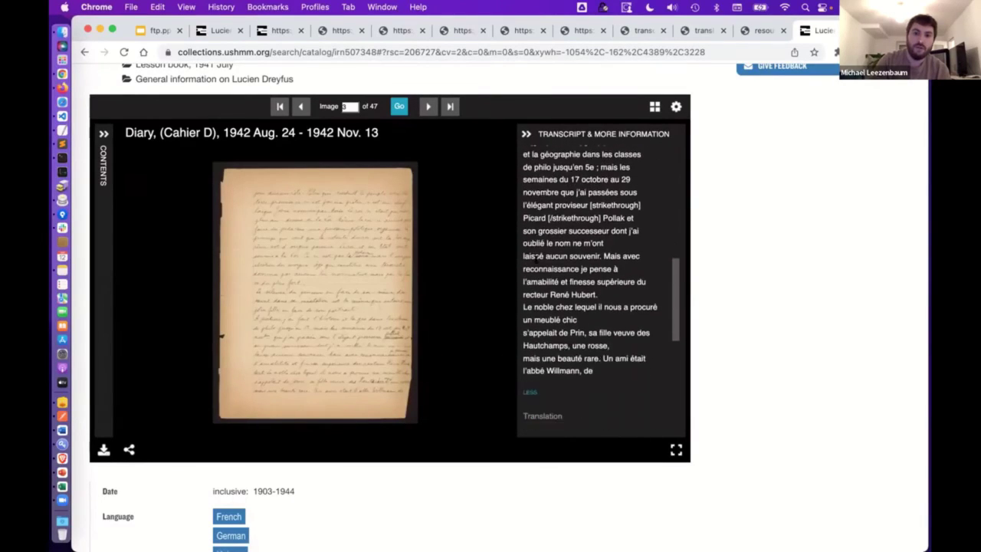
scroll(534, 357, "down", 3)
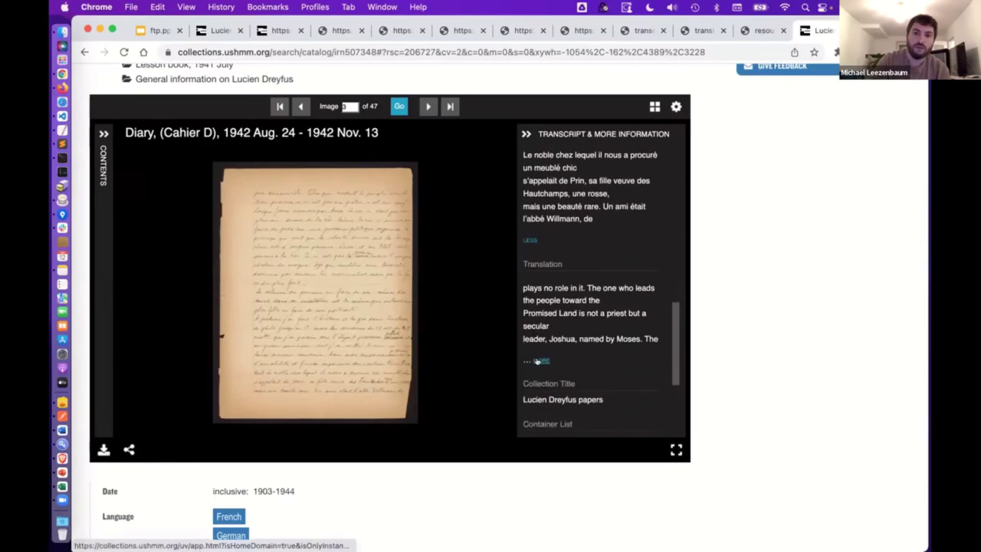
left_click(533, 360)
scroll(546, 284, "up", 1)
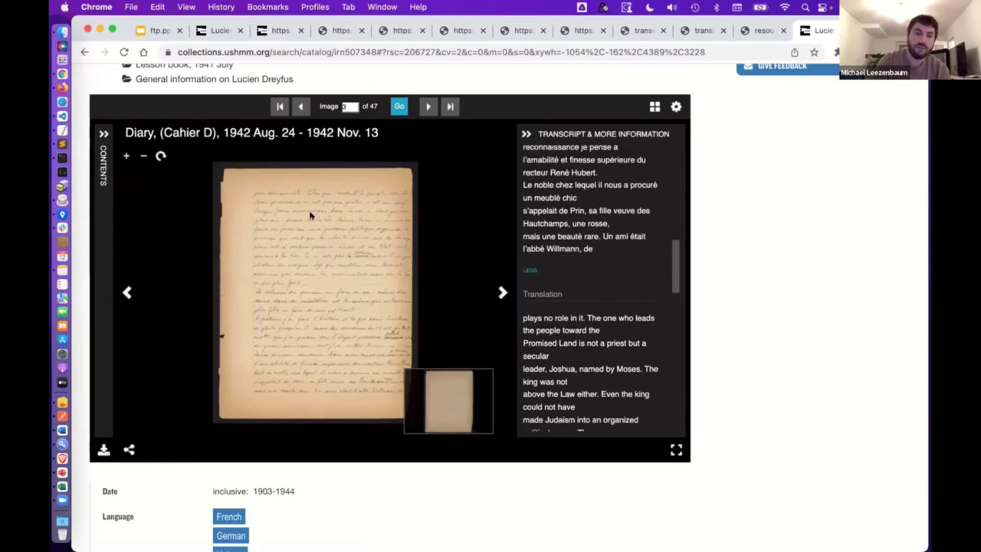
scroll(311, 215, "up", 8)
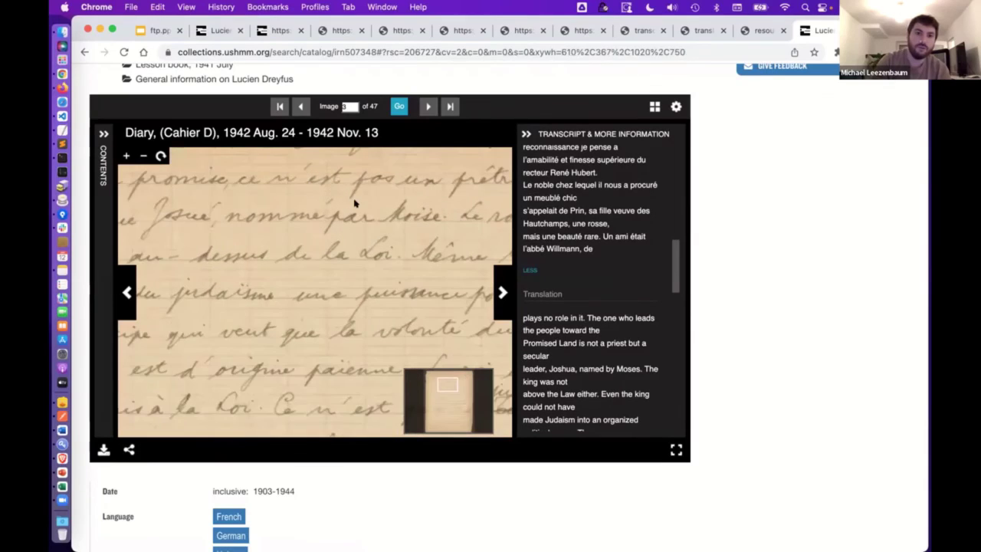
left_click_drag(354, 203, 416, 291)
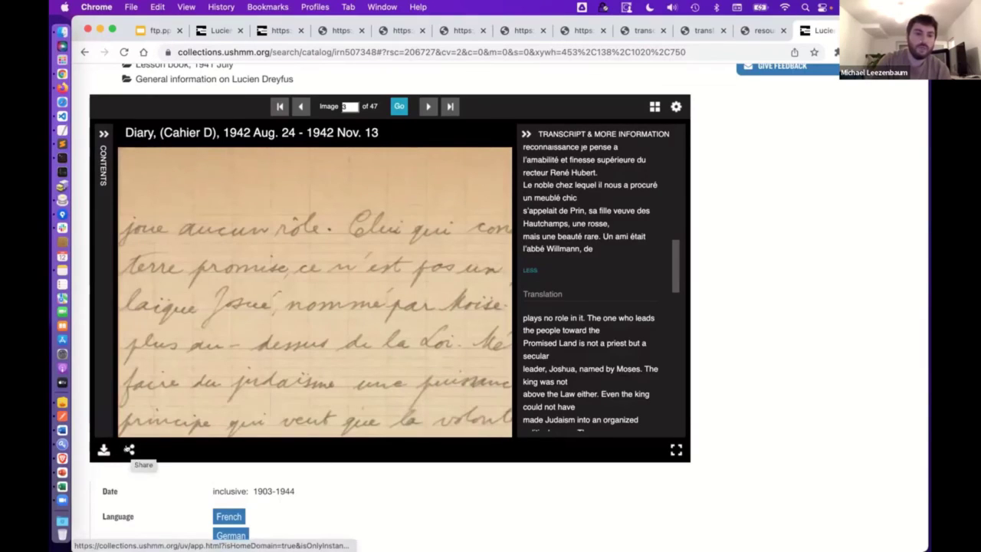
Open the diary's IIIF manifest from the viewer's sharing options and highlight text in the first canvas's Transcript and Translation values
left_click(128, 449)
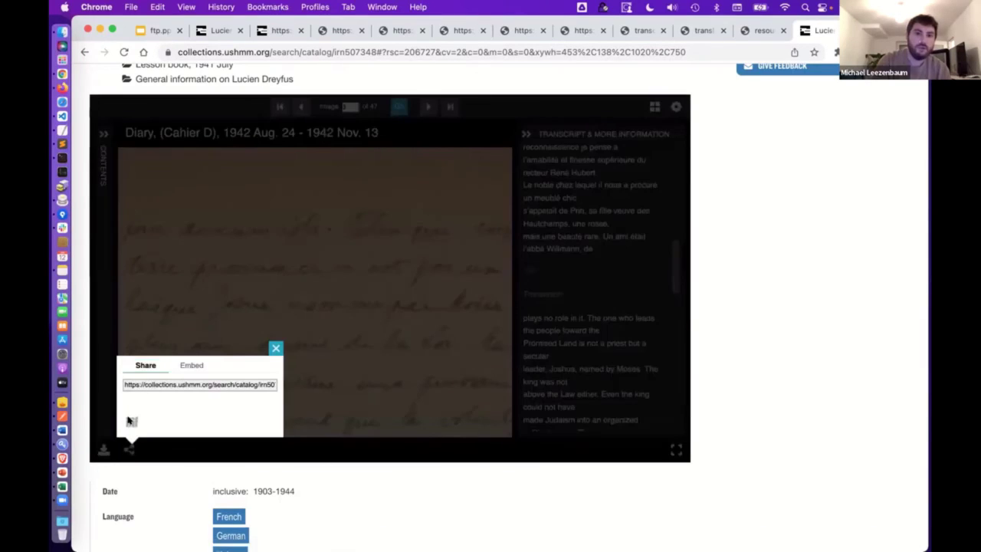
left_click(130, 420)
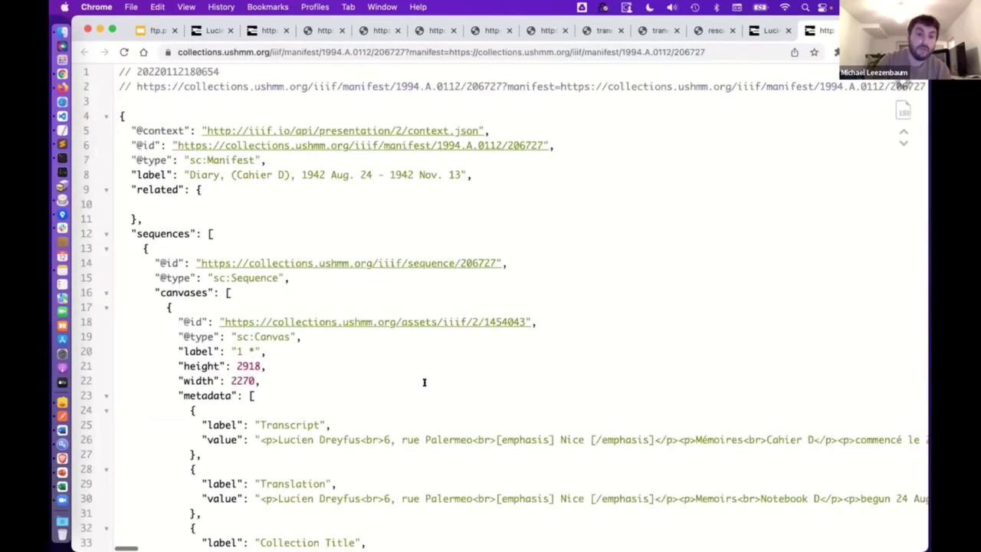
scroll(422, 380, "down", 10)
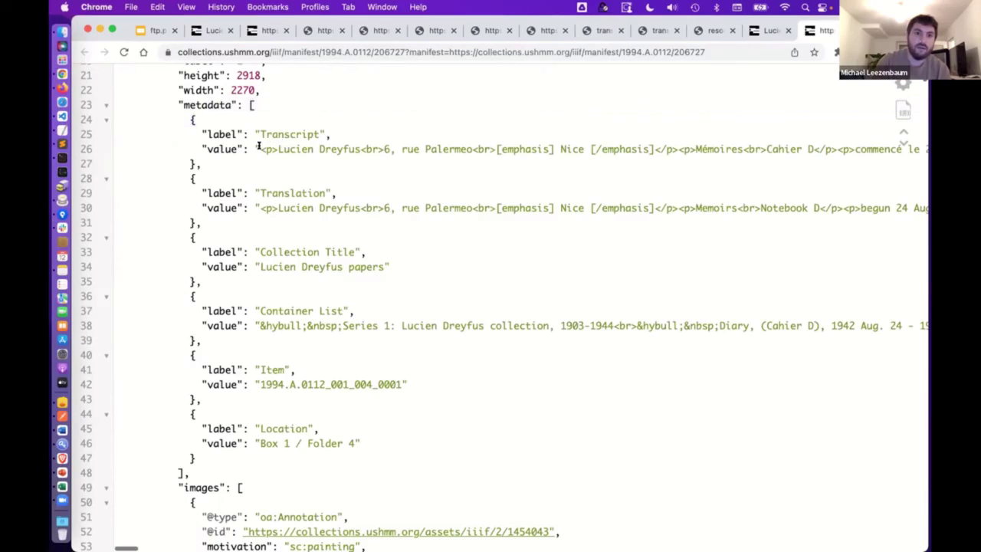
left_click_drag(258, 146, 742, 145)
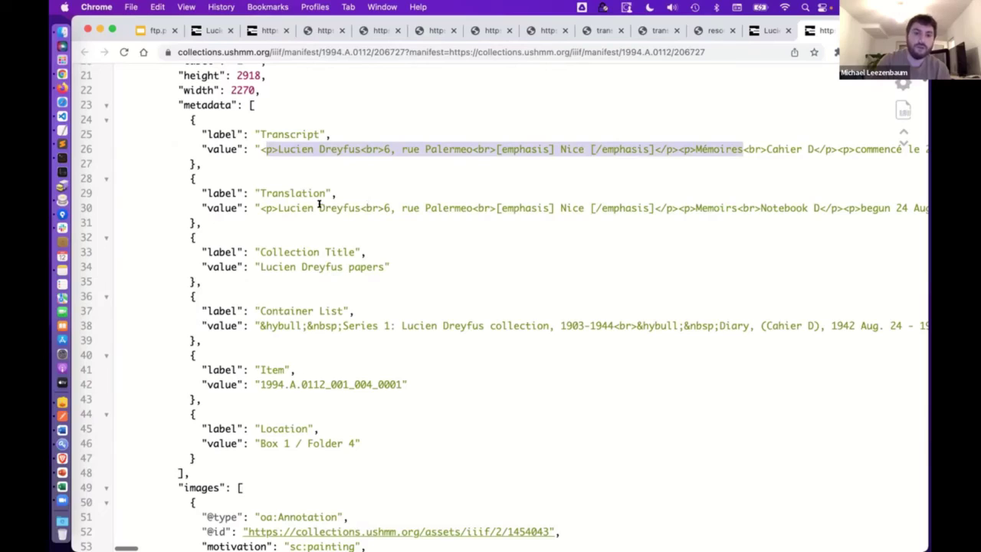
left_click_drag(281, 206, 367, 207)
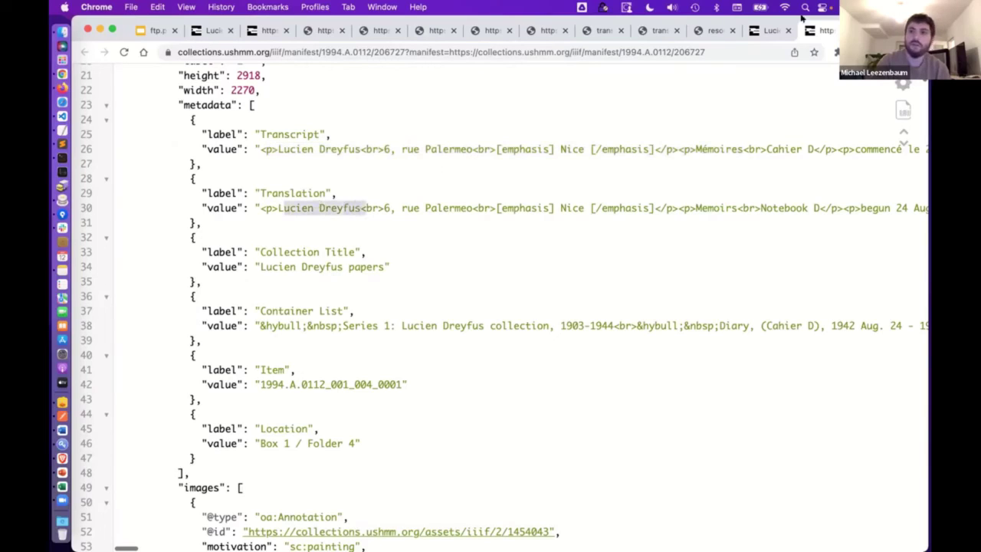
Return to the Cahier D diary viewer and close its sharing options
left_click(755, 29)
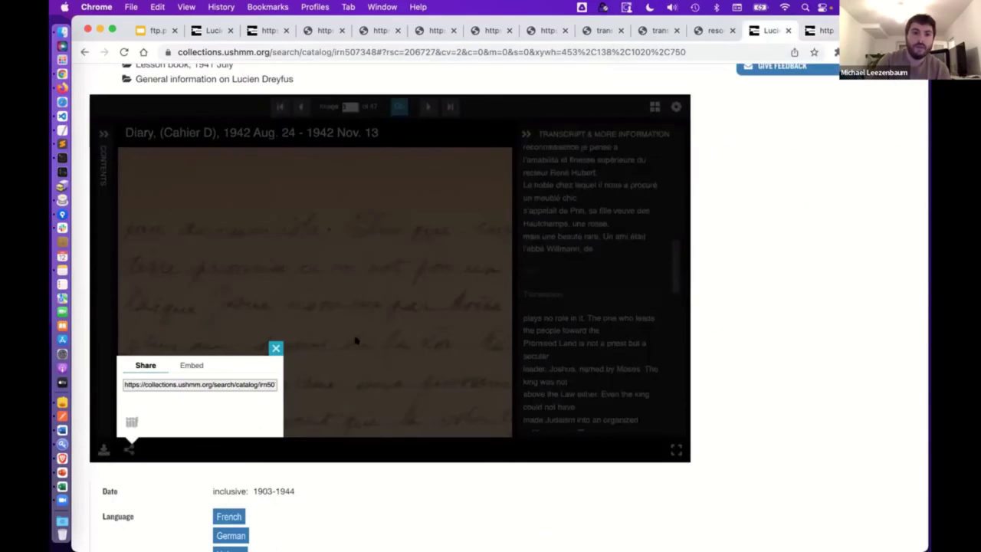
left_click(275, 349)
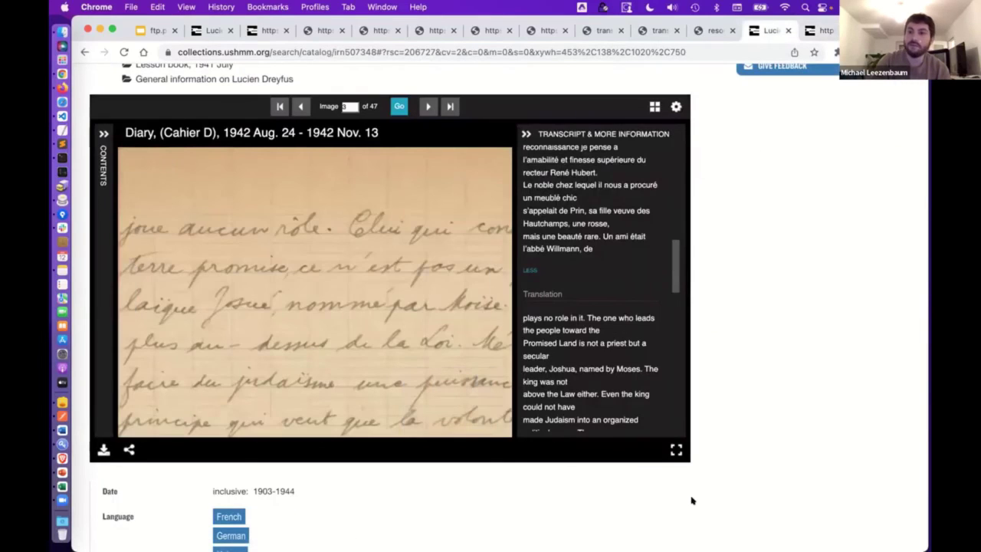